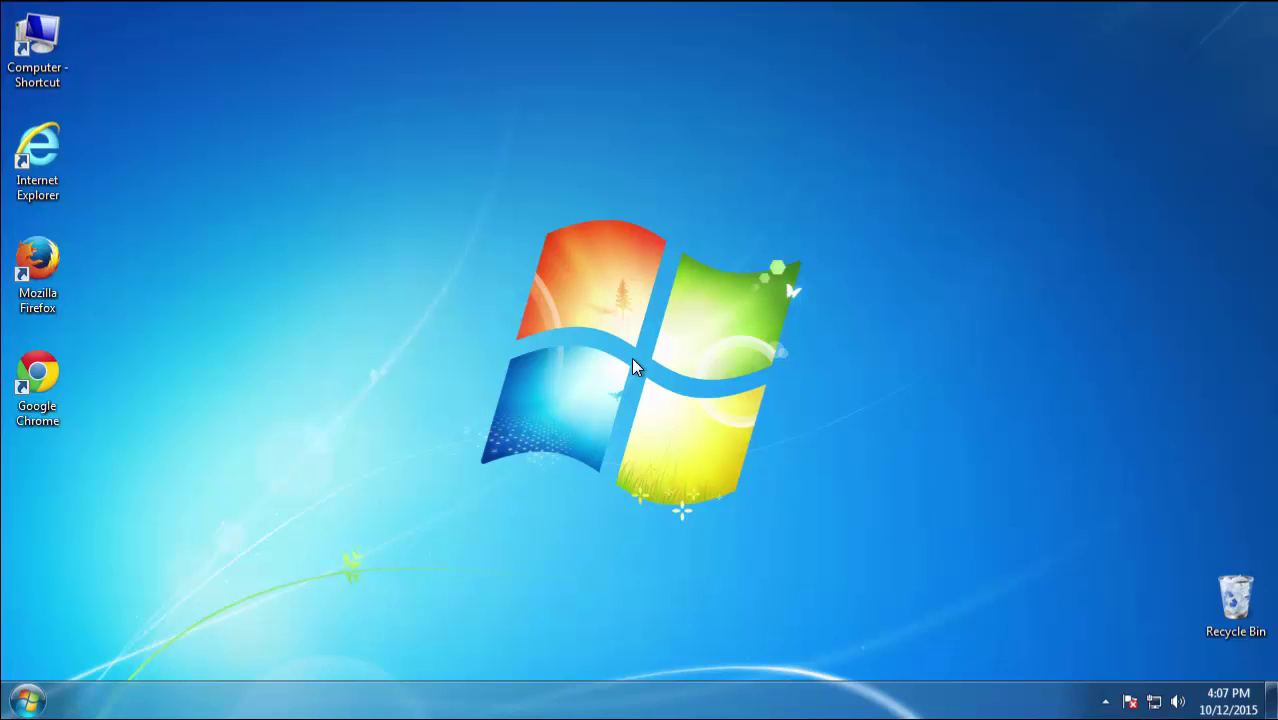
Step: Open Programs and Features and sort the installed programs by install date, newest first
left_click(27, 700)
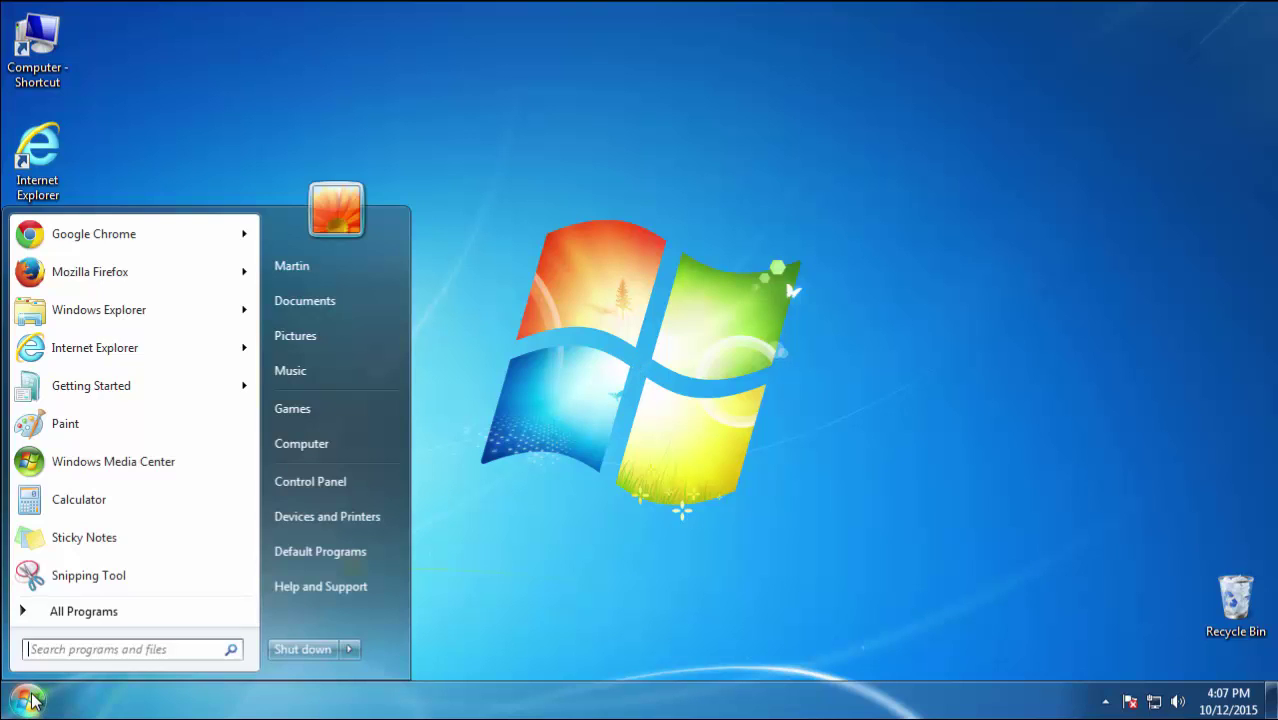
left_click(332, 481)
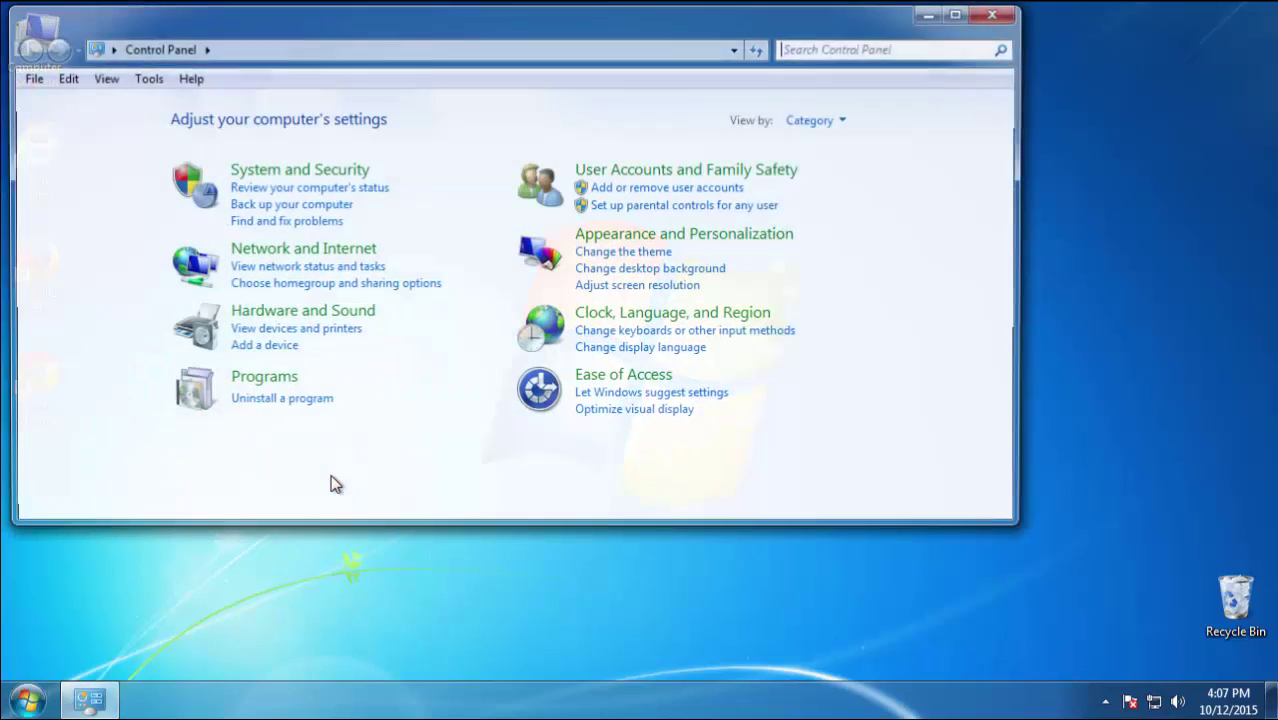
left_click(296, 401)
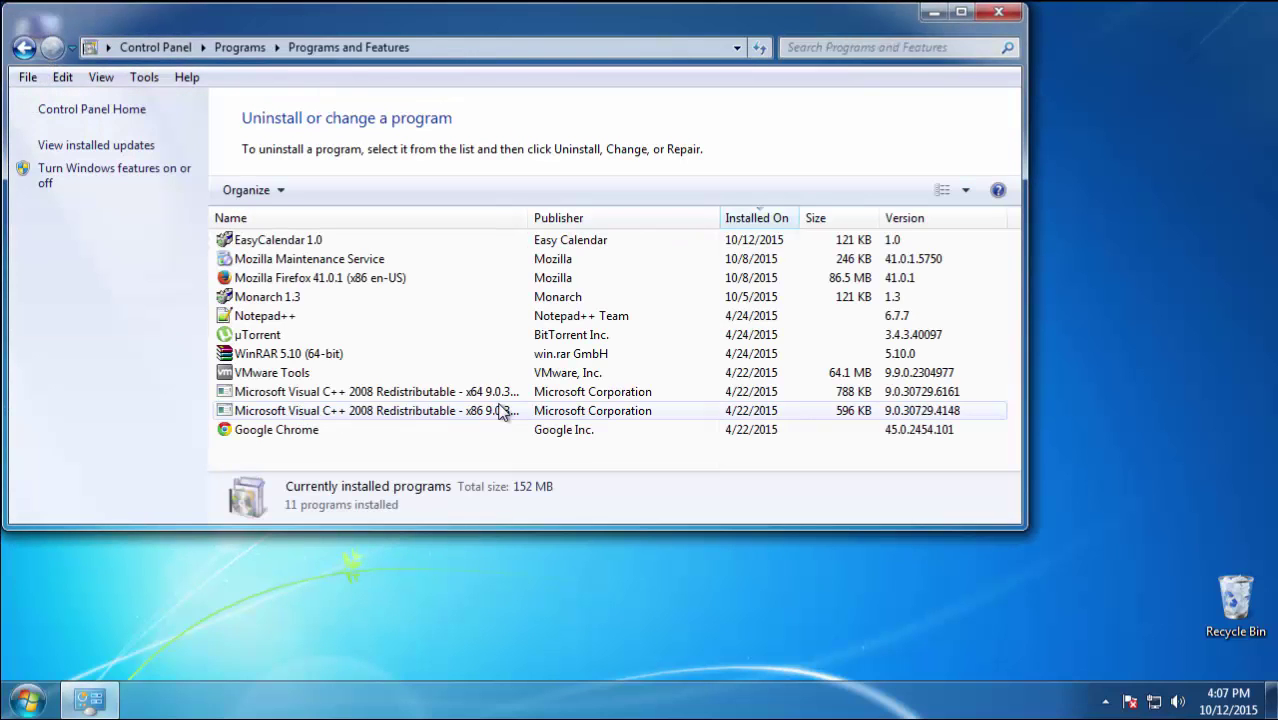
left_click(787, 217)
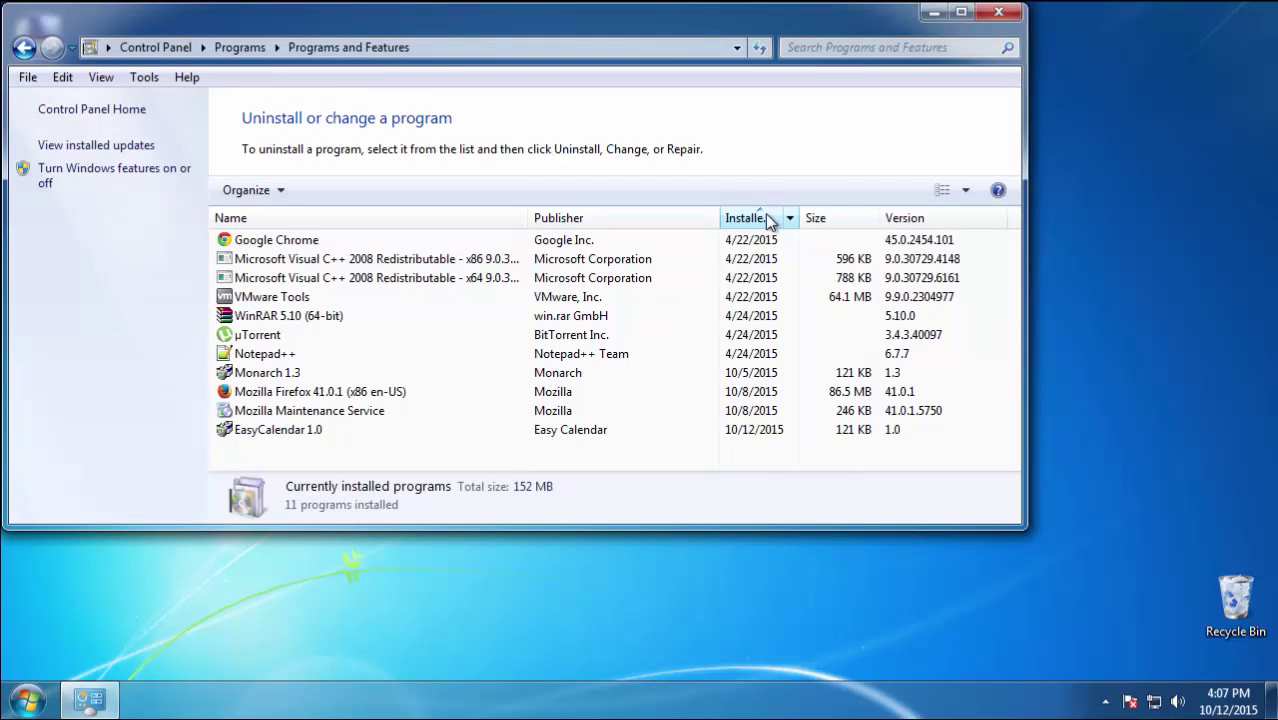
left_click(770, 220)
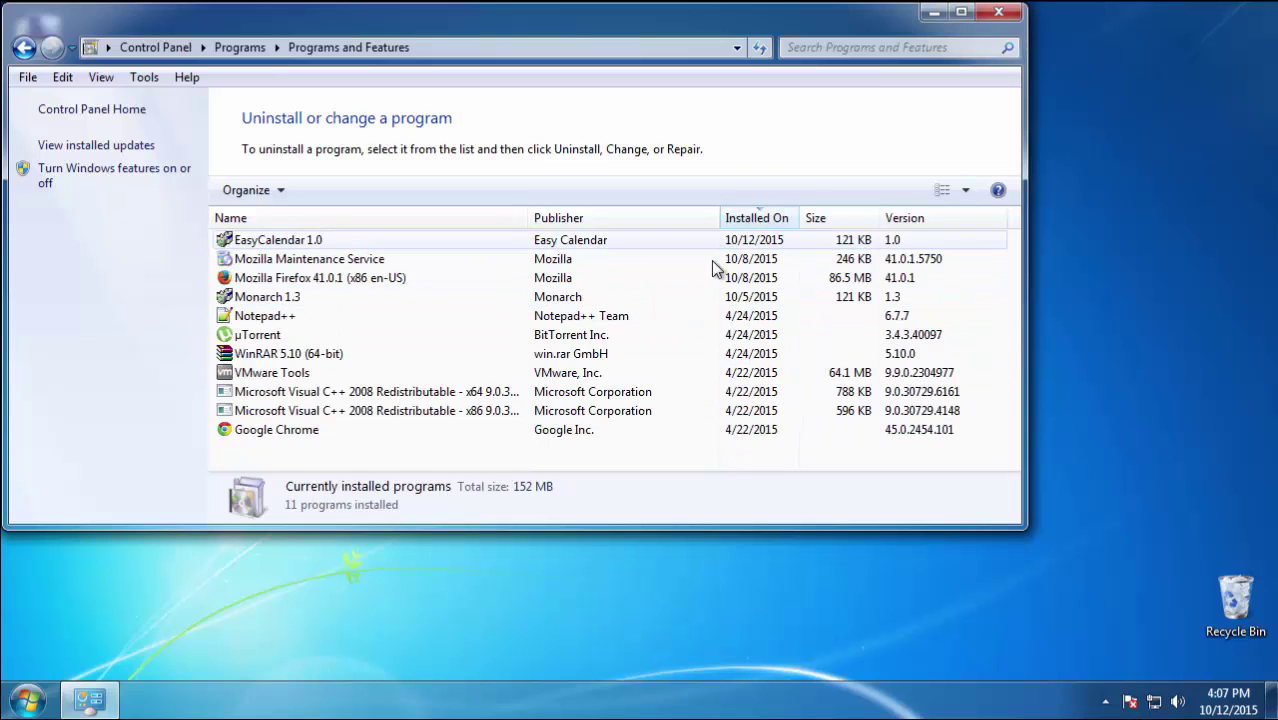
Step: Uninstall EasyCalendar 1.0 and finish the uninstall wizard
left_click(292, 246)
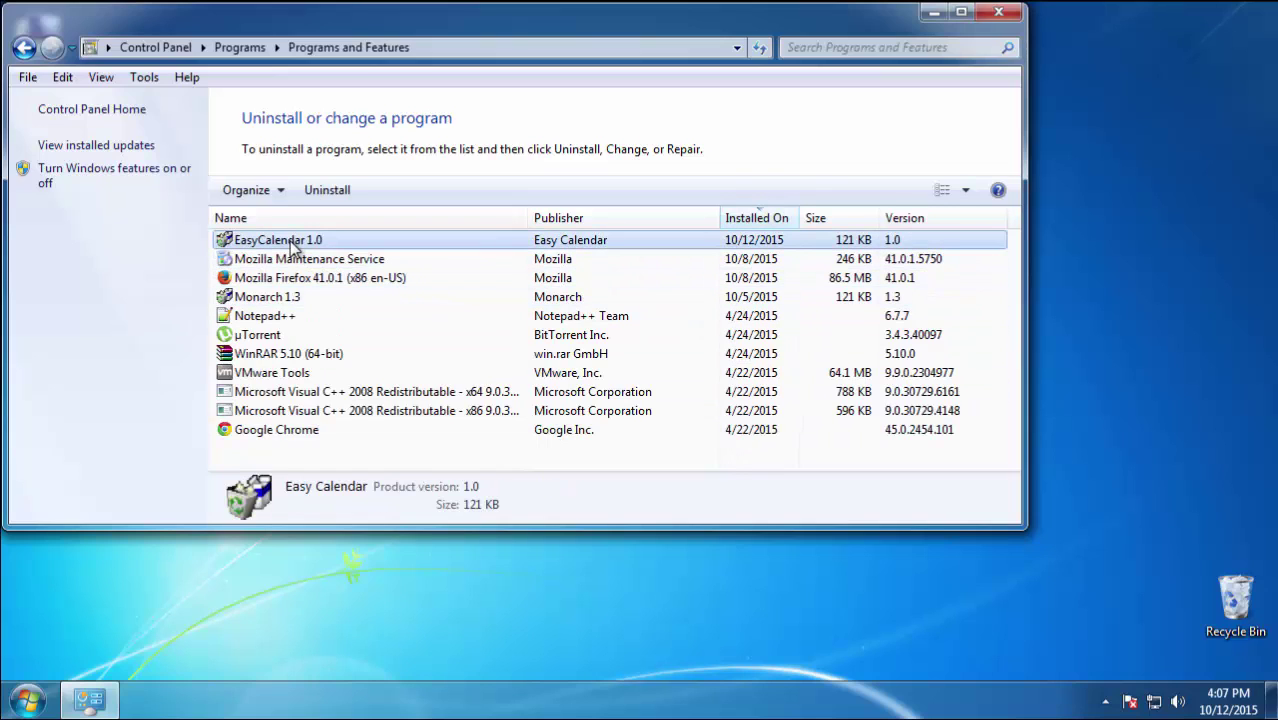
left_click(328, 191)
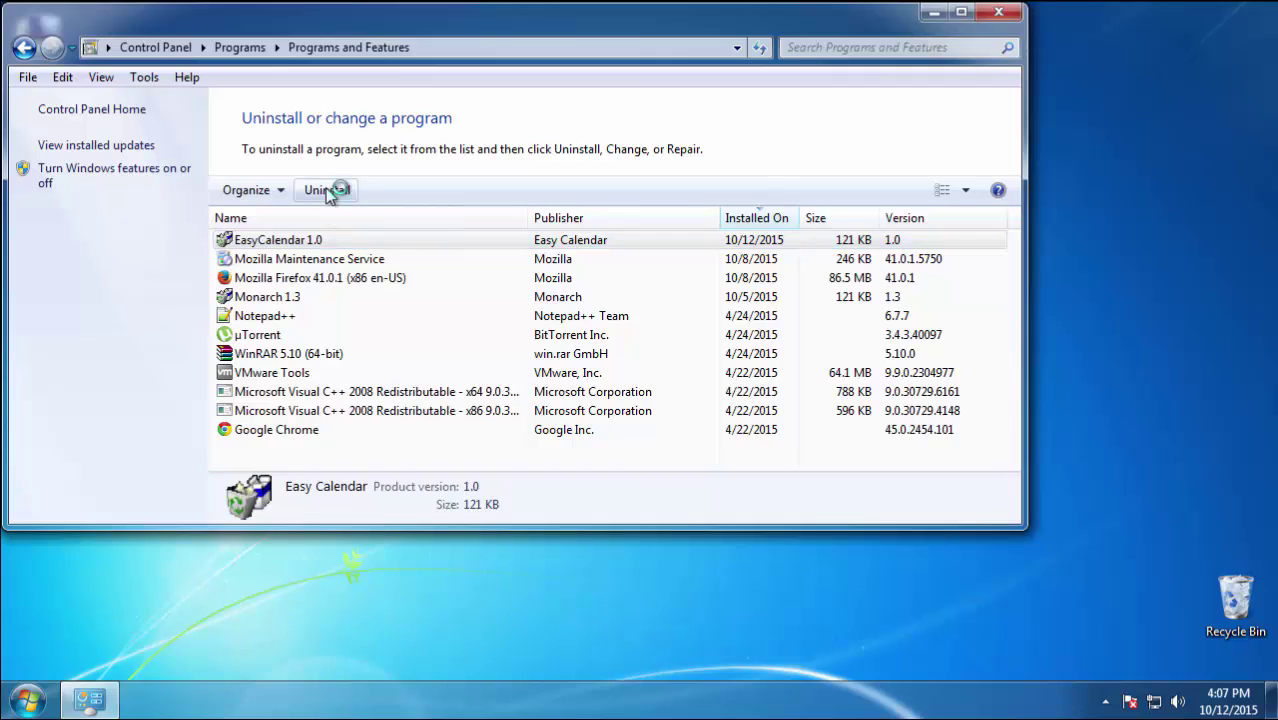
left_click(748, 530)
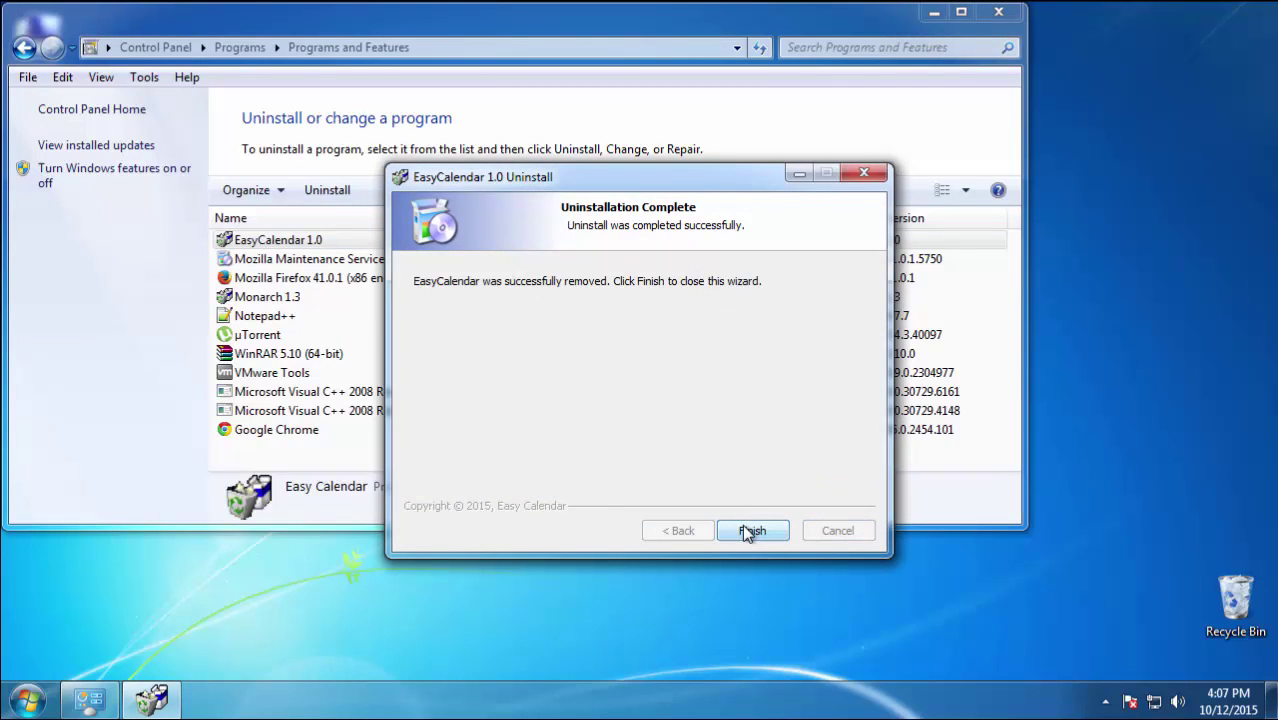
left_click(743, 528)
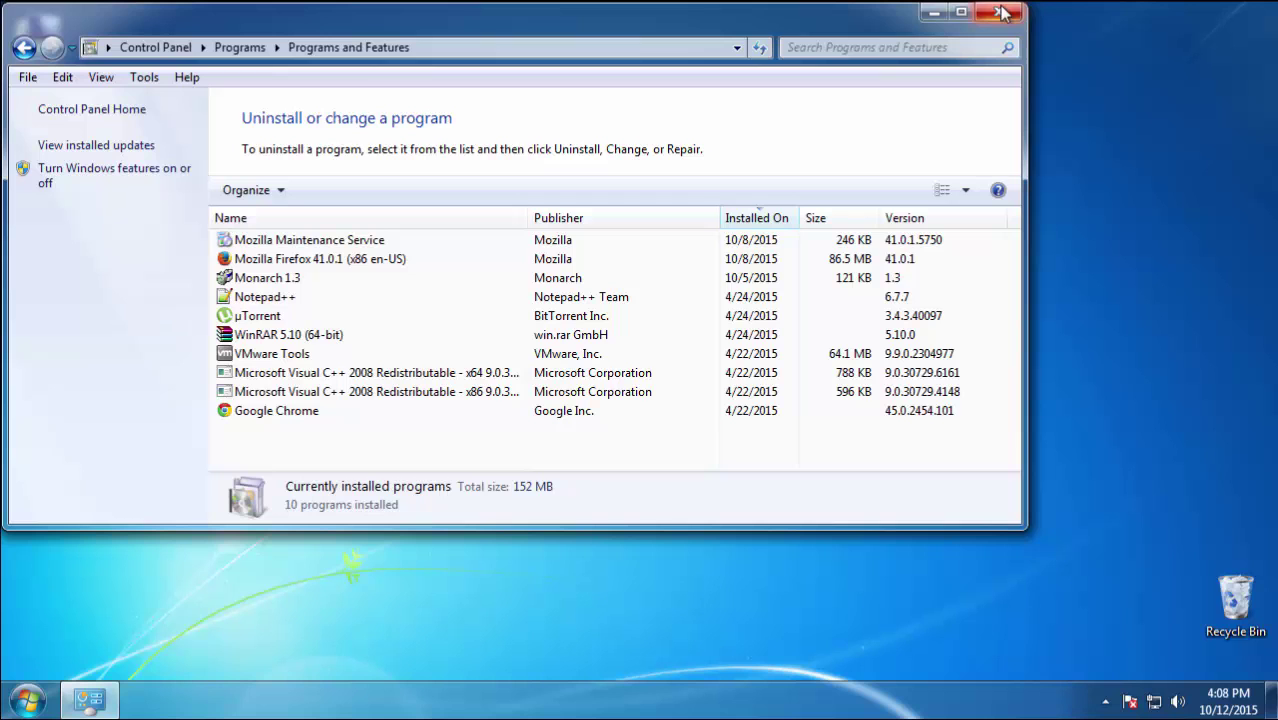
Step: Close Programs and Features and restart Windows, choosing Safe Mode from the boot menu
left_click(1003, 12)
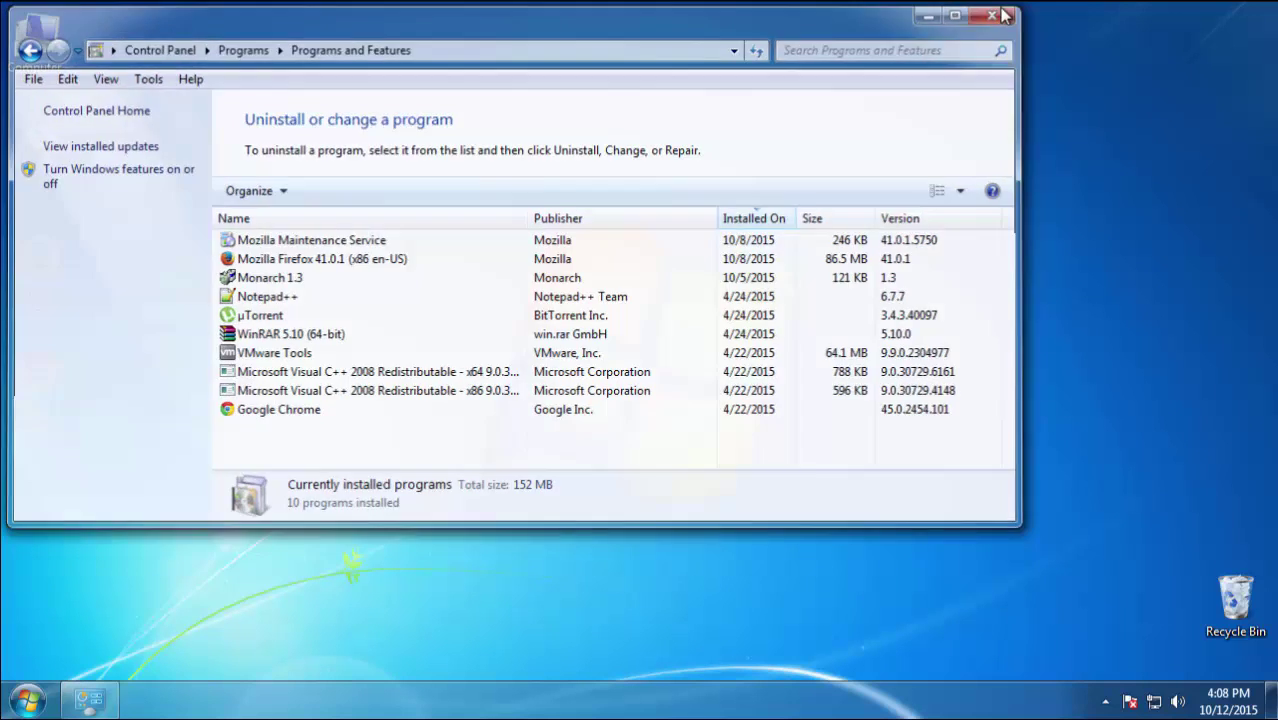
left_click(27, 700)
left_click(350, 651)
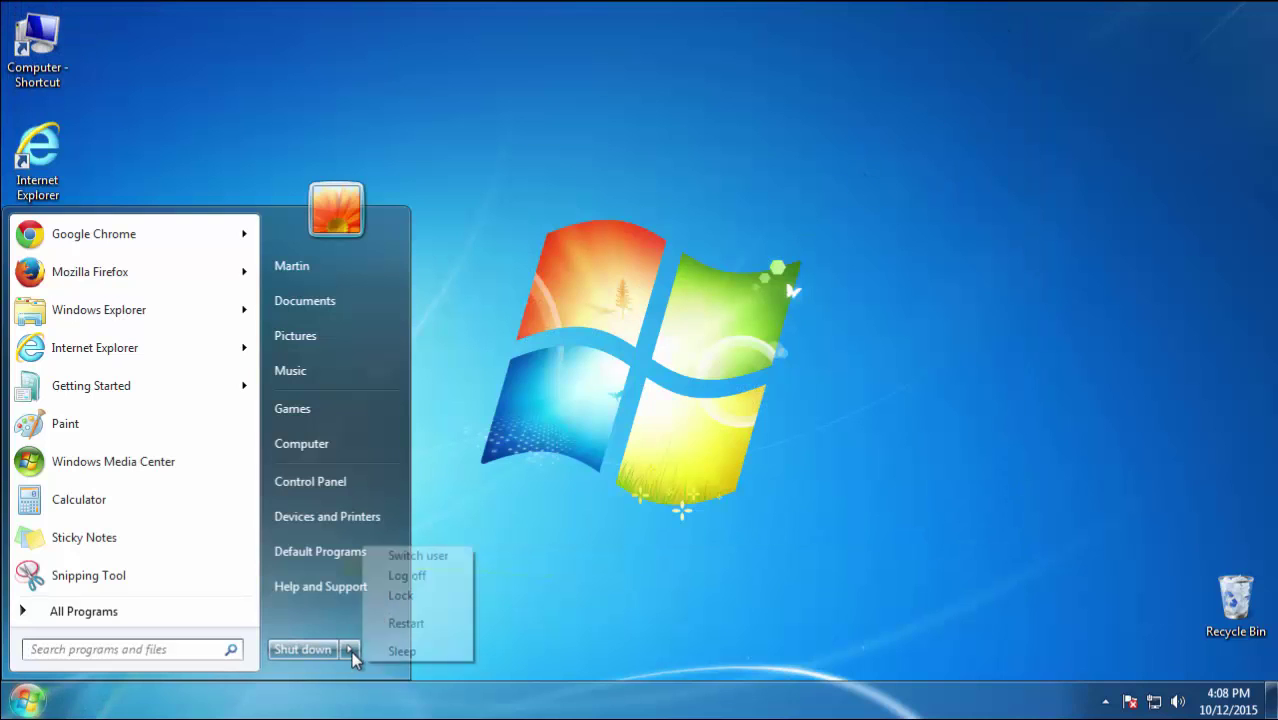
left_click(404, 624)
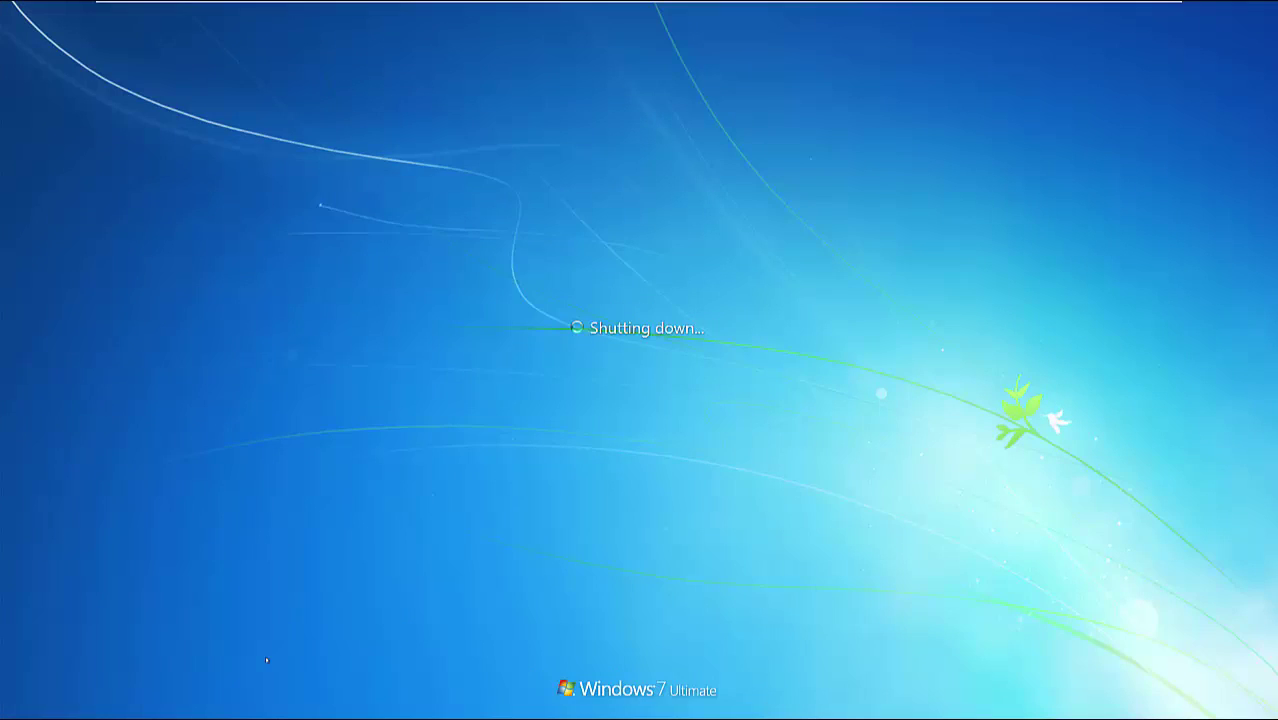
key("Down")
key("Return")
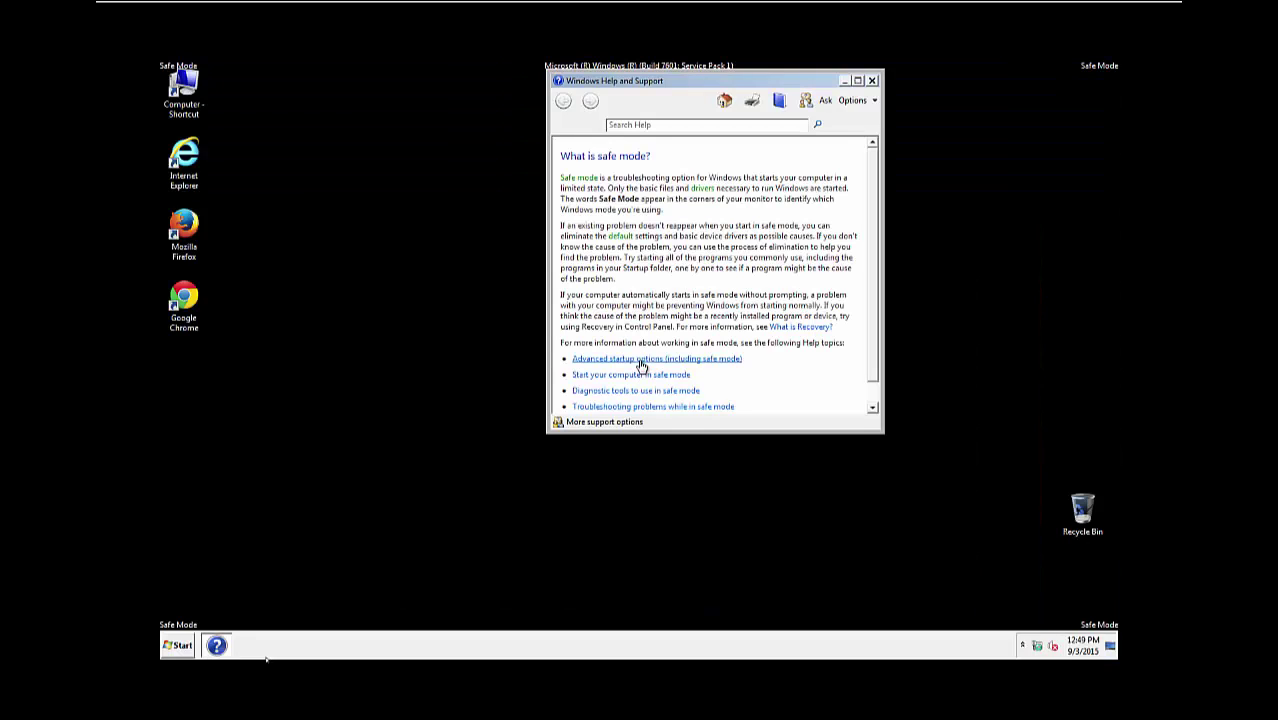
Step: Dismiss the Safe Mode help, launch regedit from Start search and collapse HKEY_CURRENT_USER
left_click(872, 72)
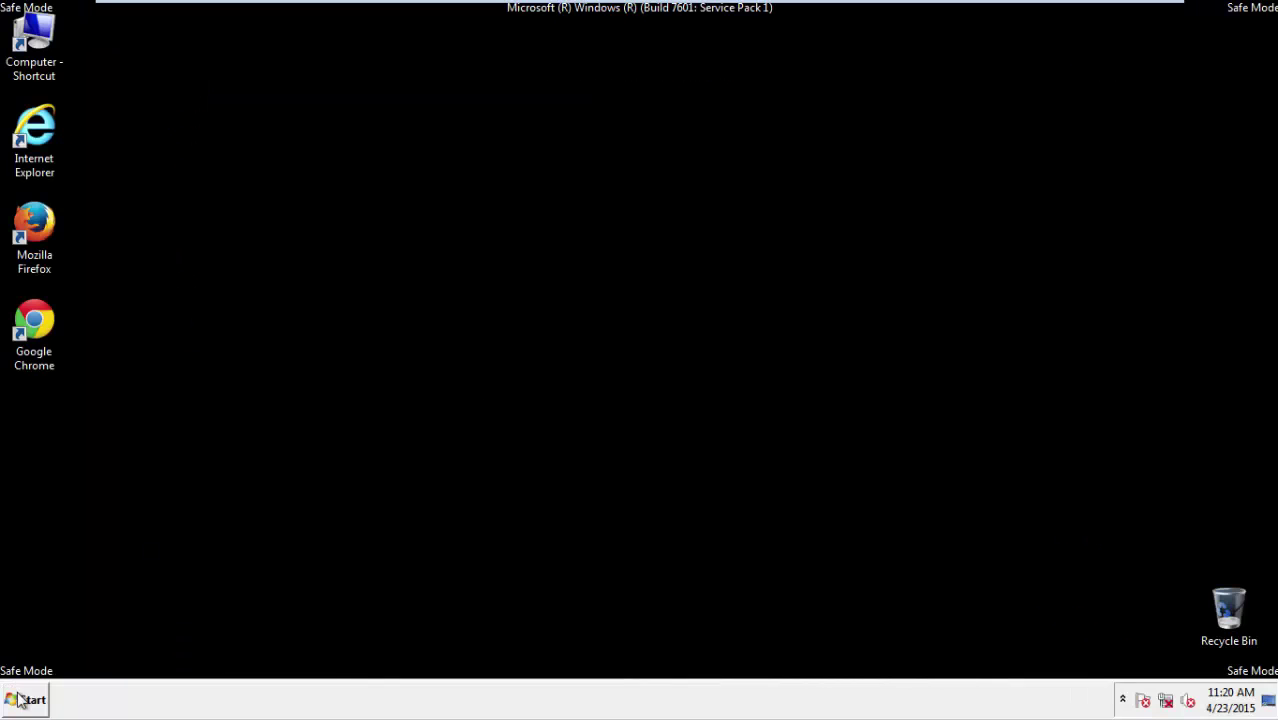
left_click(20, 700)
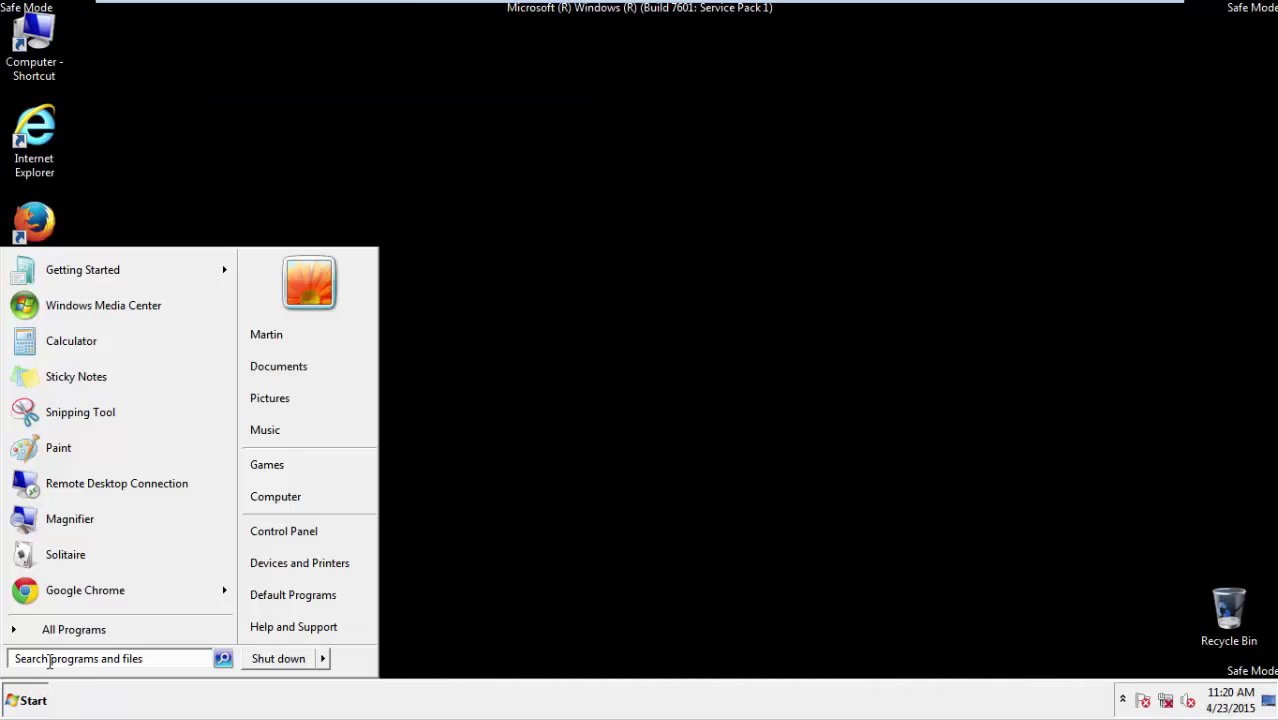
left_click(59, 658)
type("re")
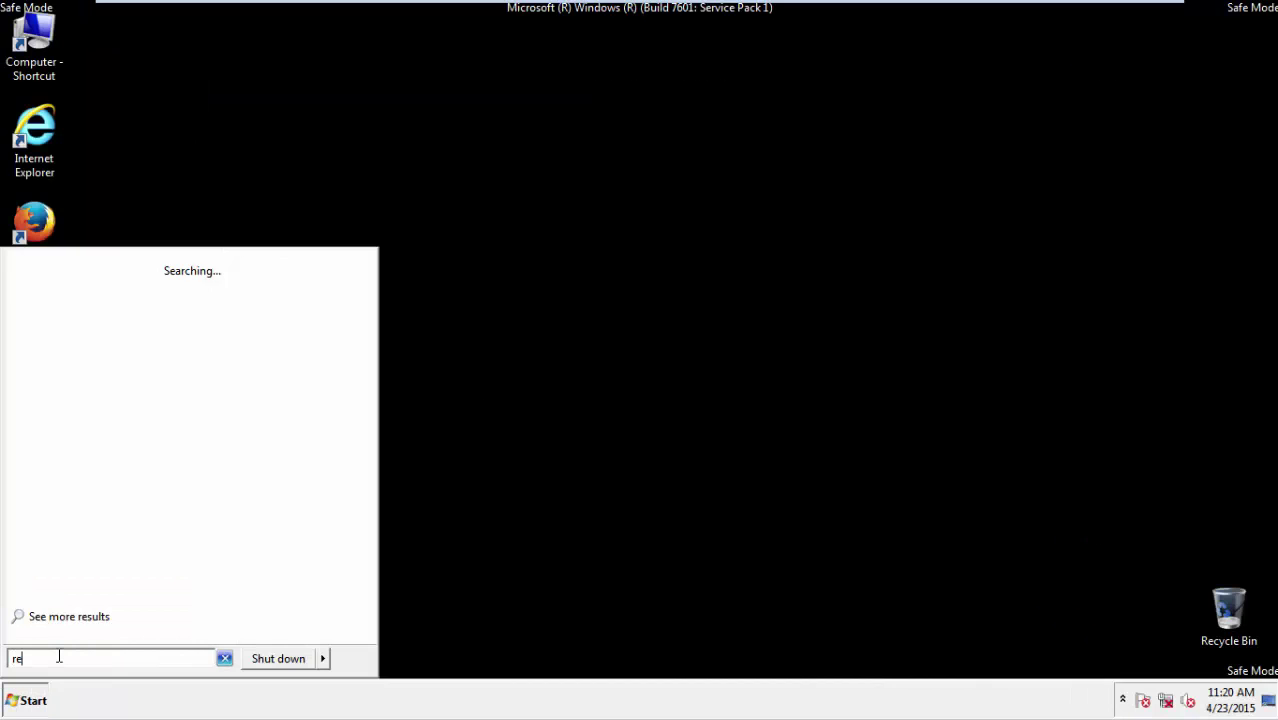
type("gedit")
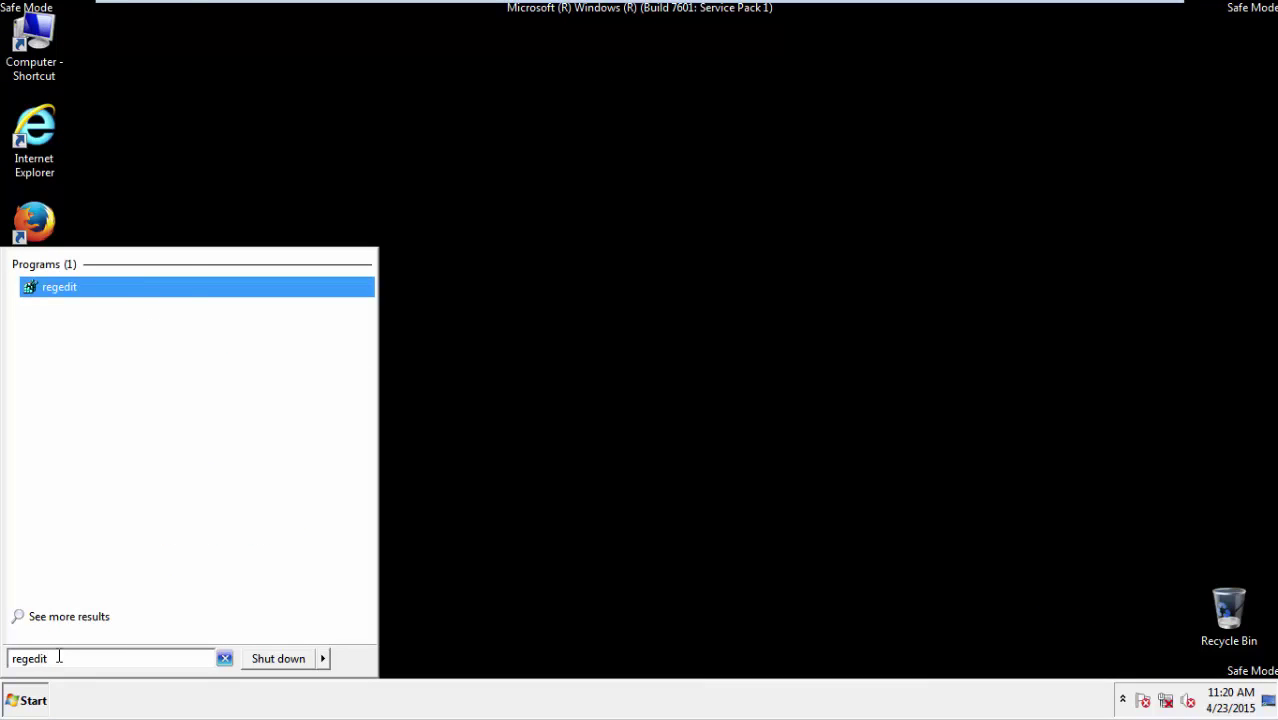
key("Return")
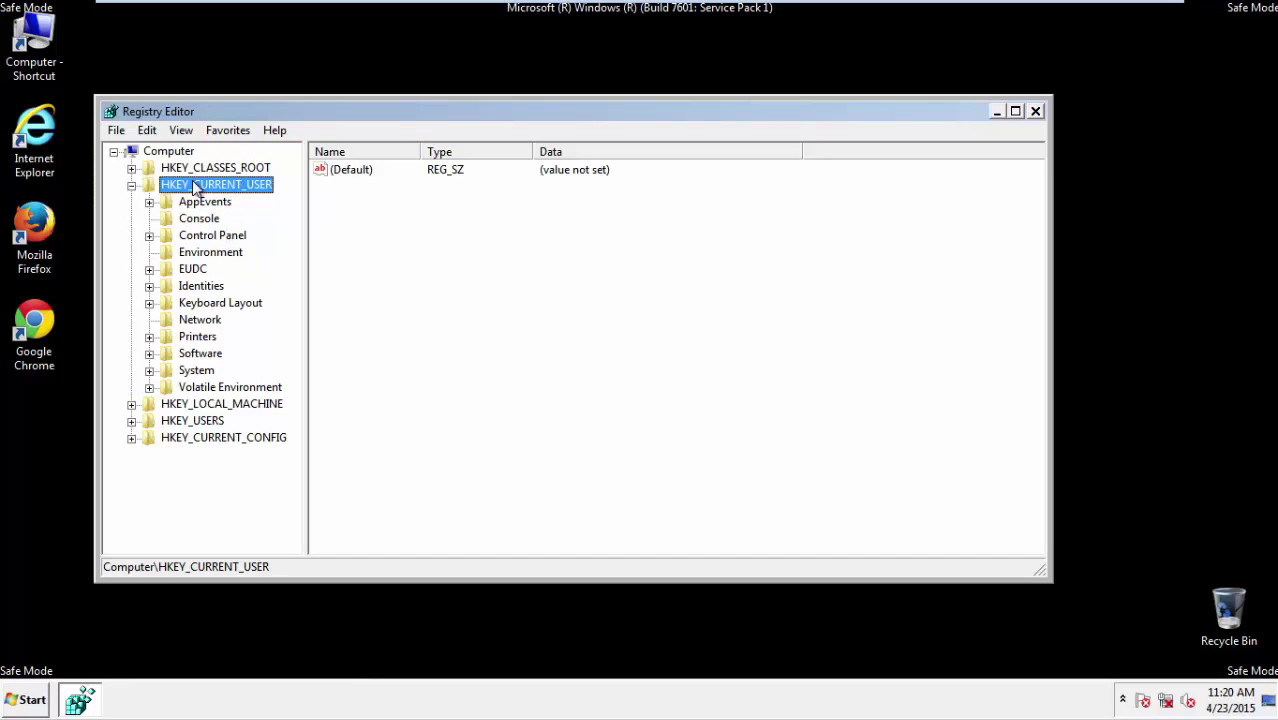
left_click(131, 185)
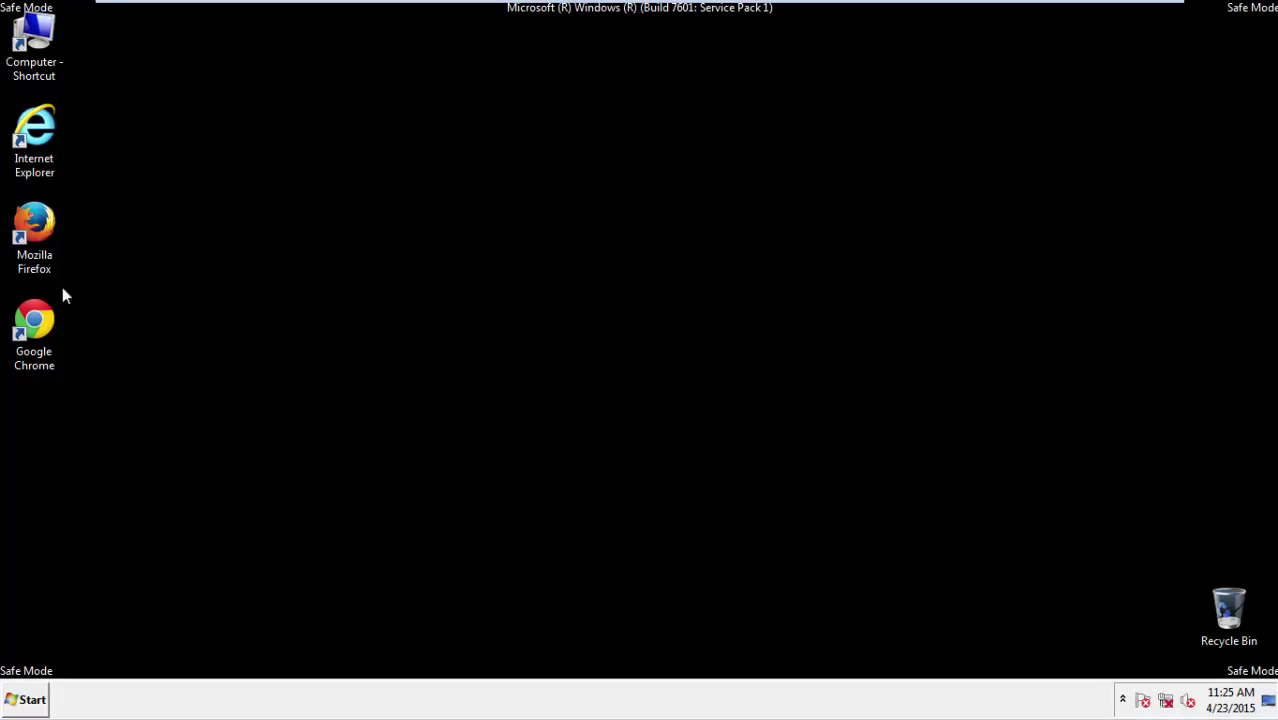
Step: Launch Firefox, decline the default-browser prompt, and show the classic menu bar
left_click(45, 233)
double_click(45, 233)
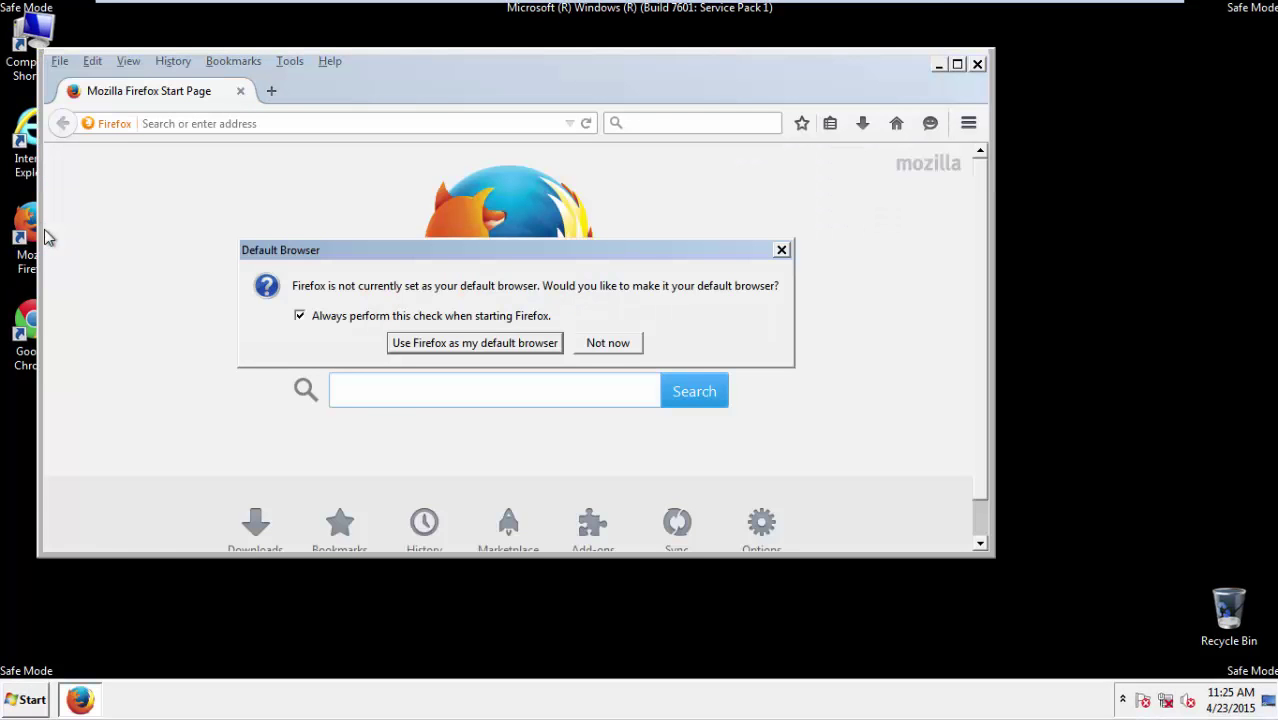
left_click(625, 345)
right_click(393, 78)
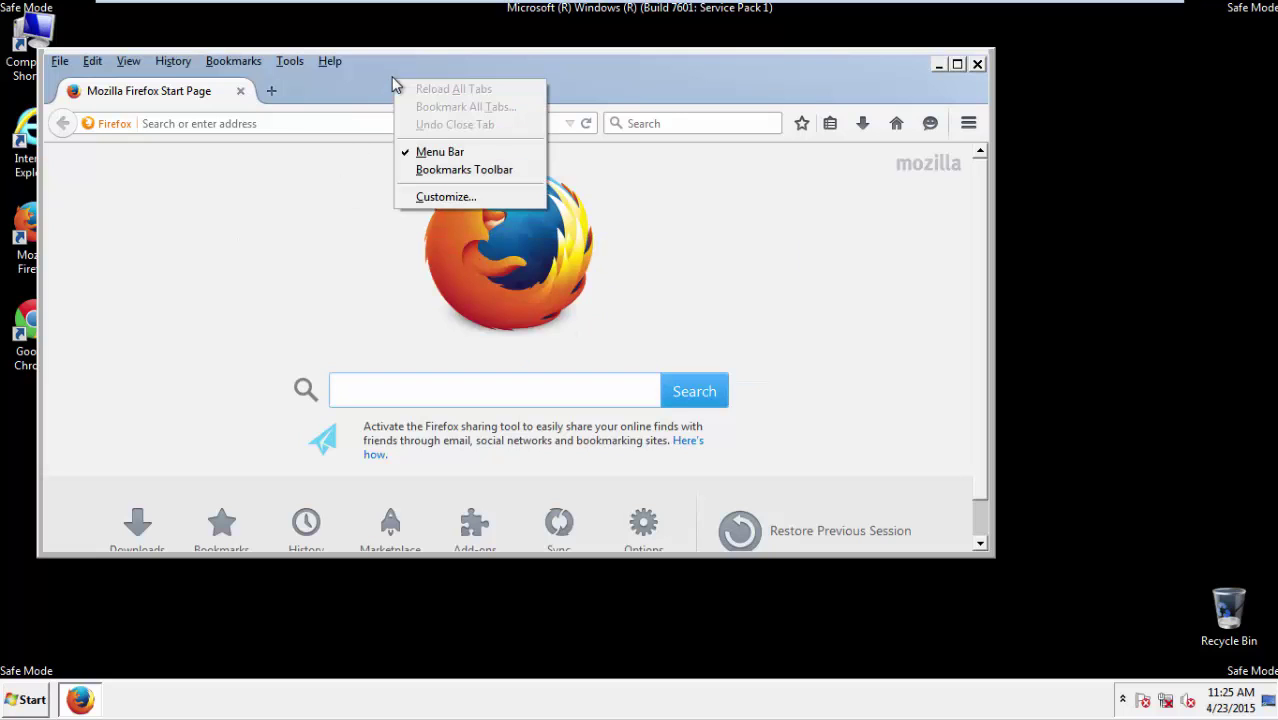
left_click(432, 152)
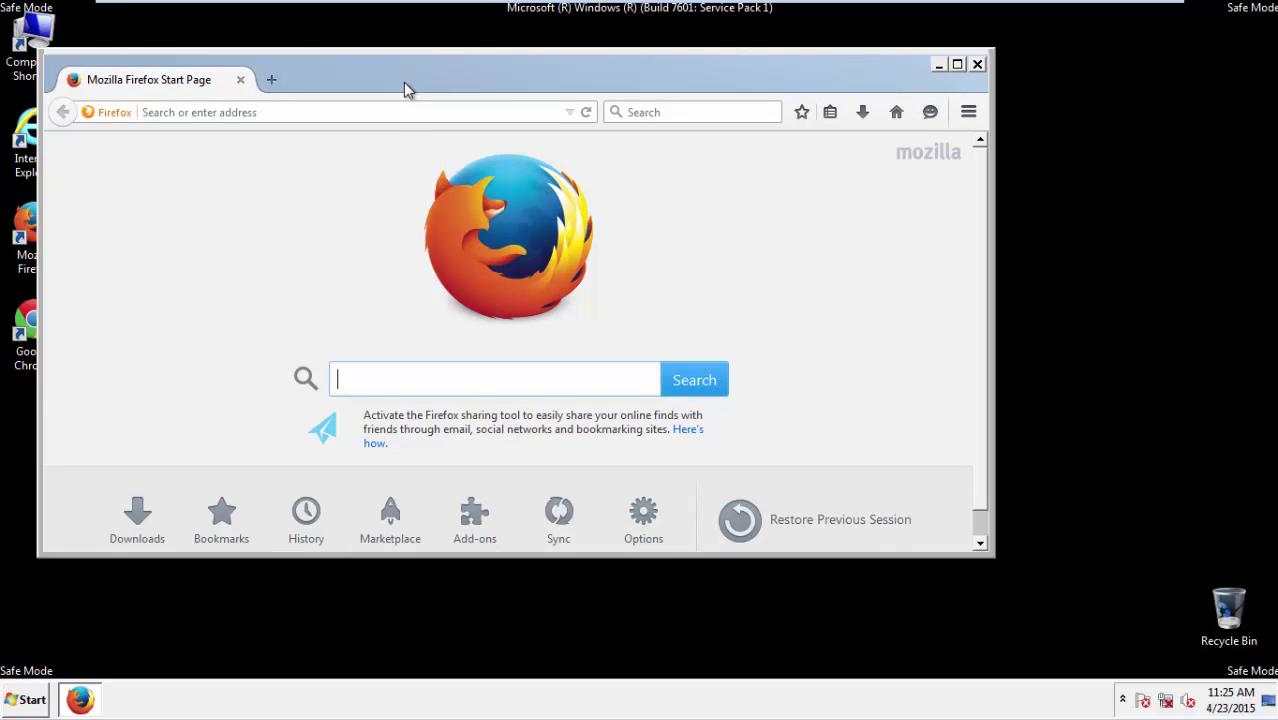
right_click(401, 82)
left_click(440, 156)
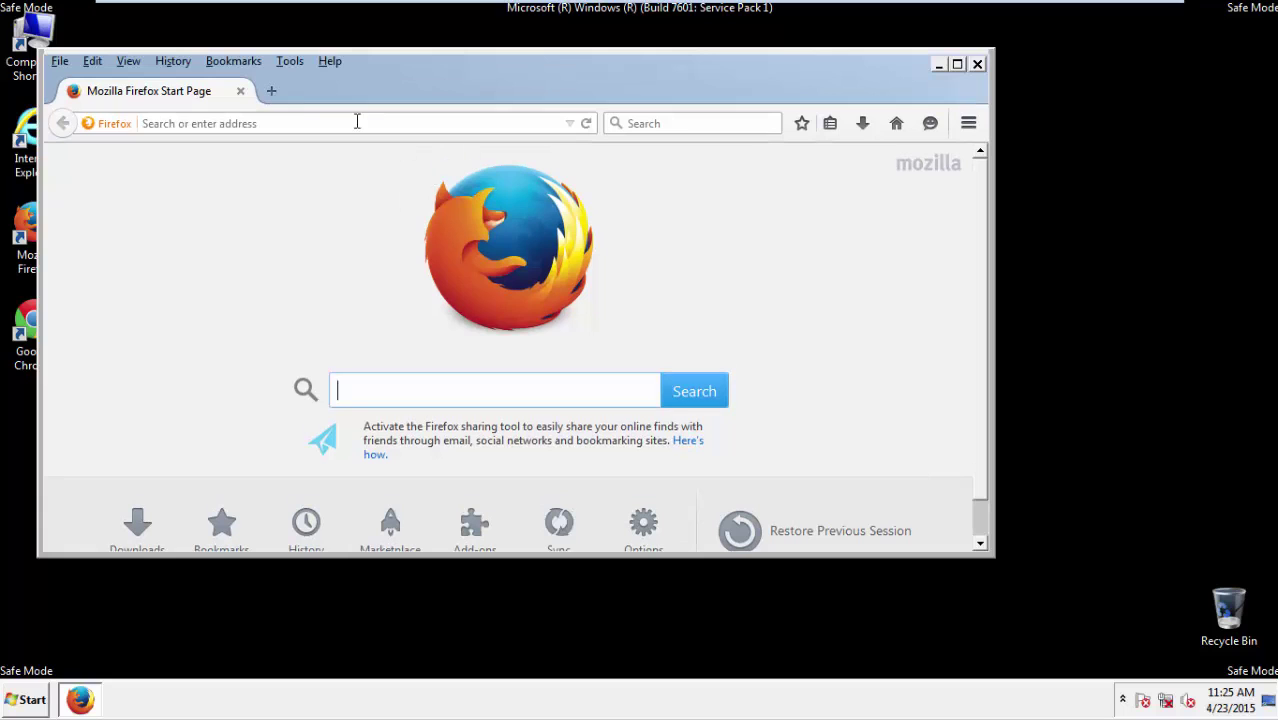
Step: Set up Clear Recent History with time range Everything and every data type ticked
left_click(177, 63)
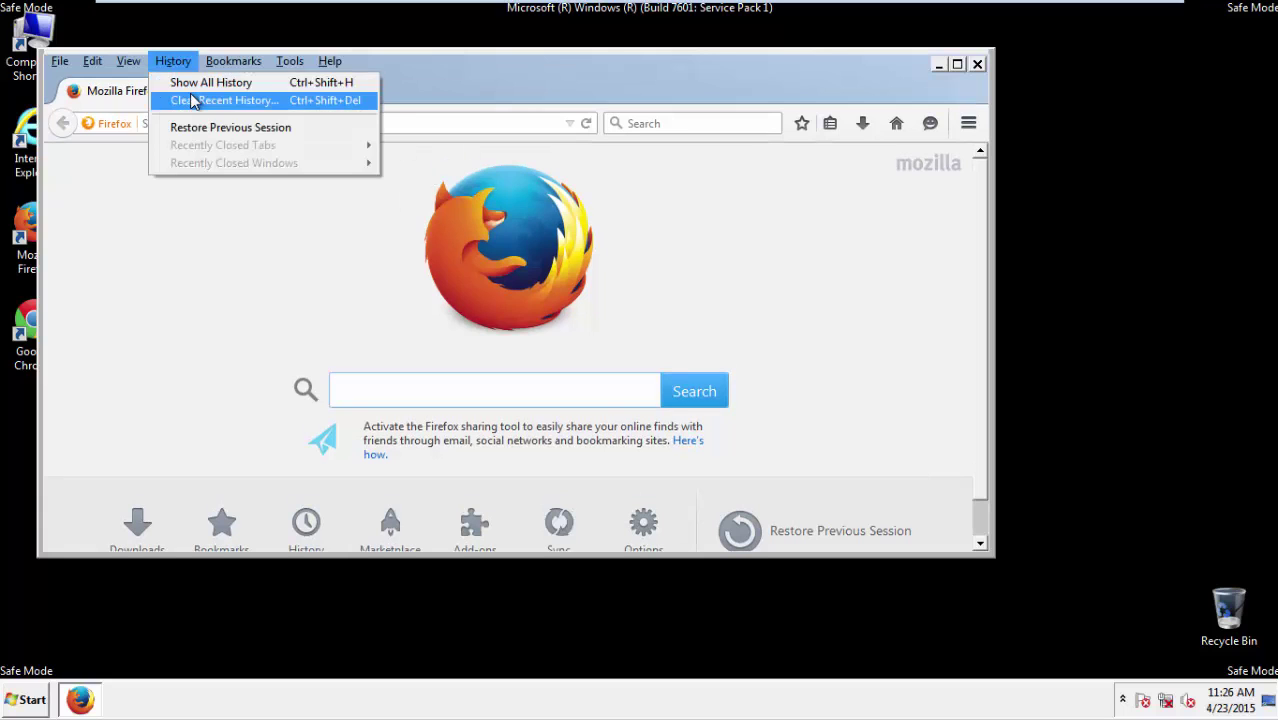
key("Escape")
key("ctrl+shift+Delete")
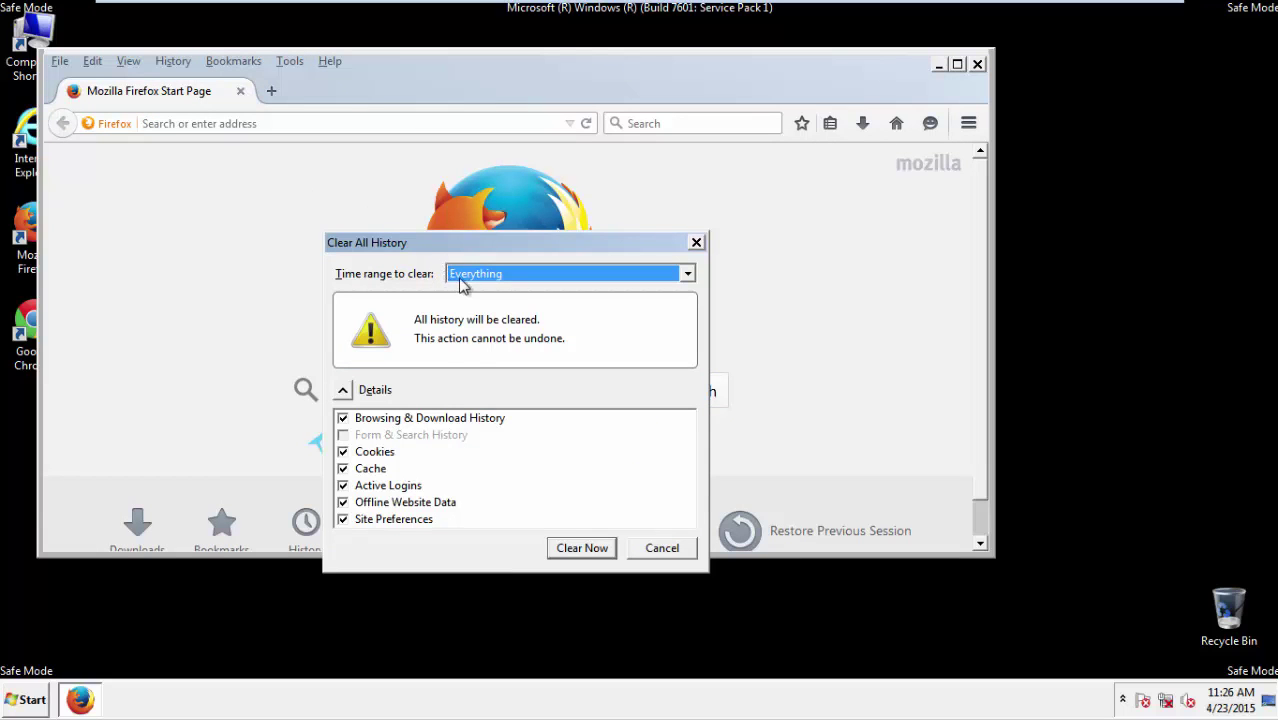
left_click(475, 276)
left_click(480, 376)
double_click(342, 502)
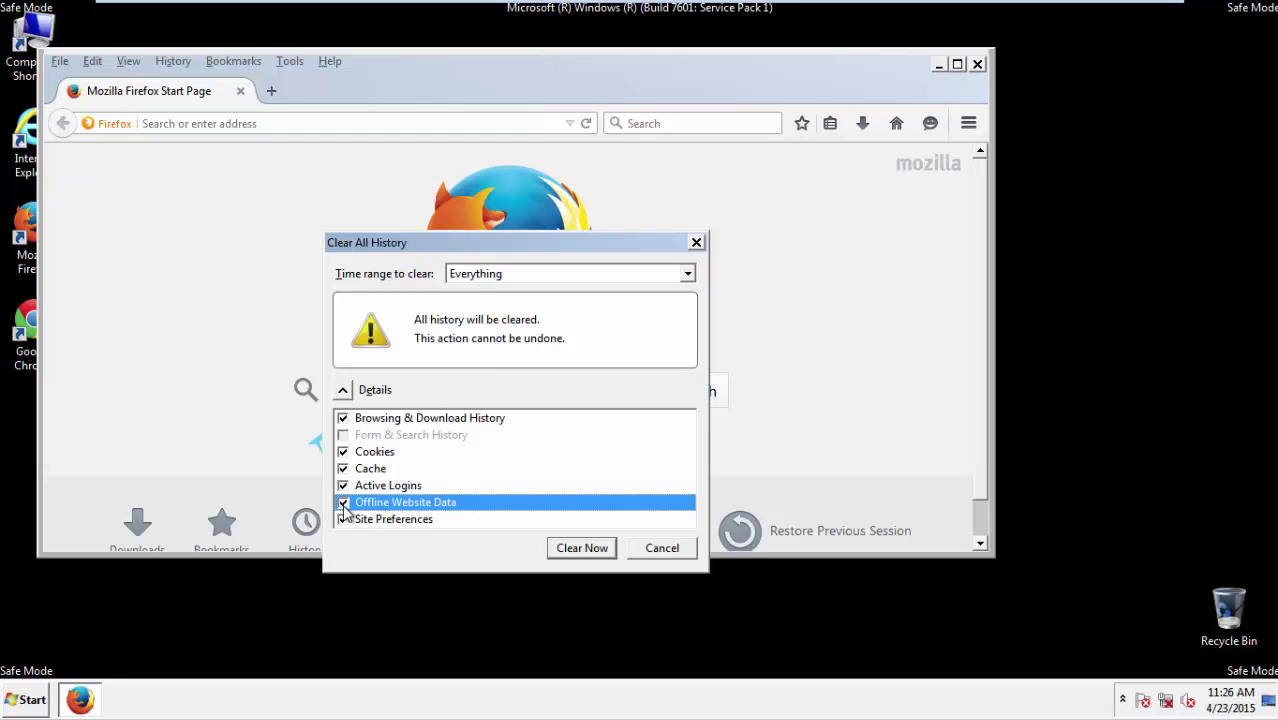
left_click(343, 519)
left_click(343, 520)
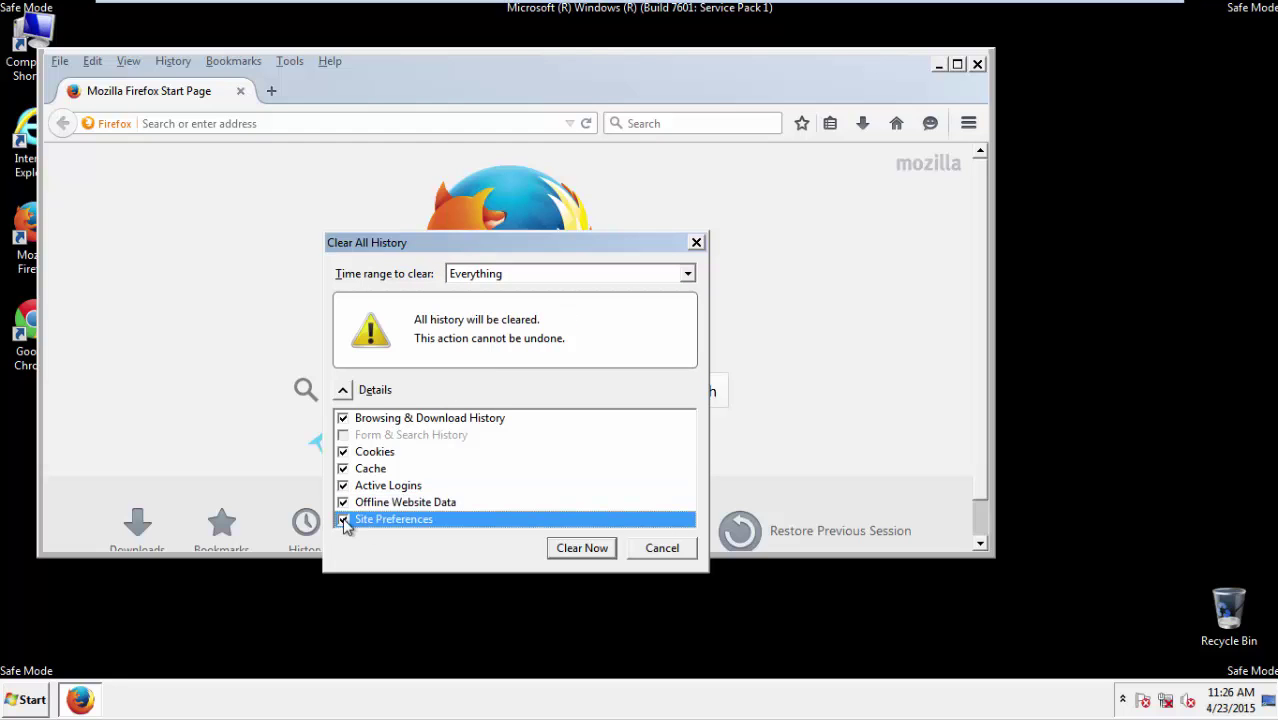
Step: Clear all Firefox history with the chosen settings
left_click(580, 550)
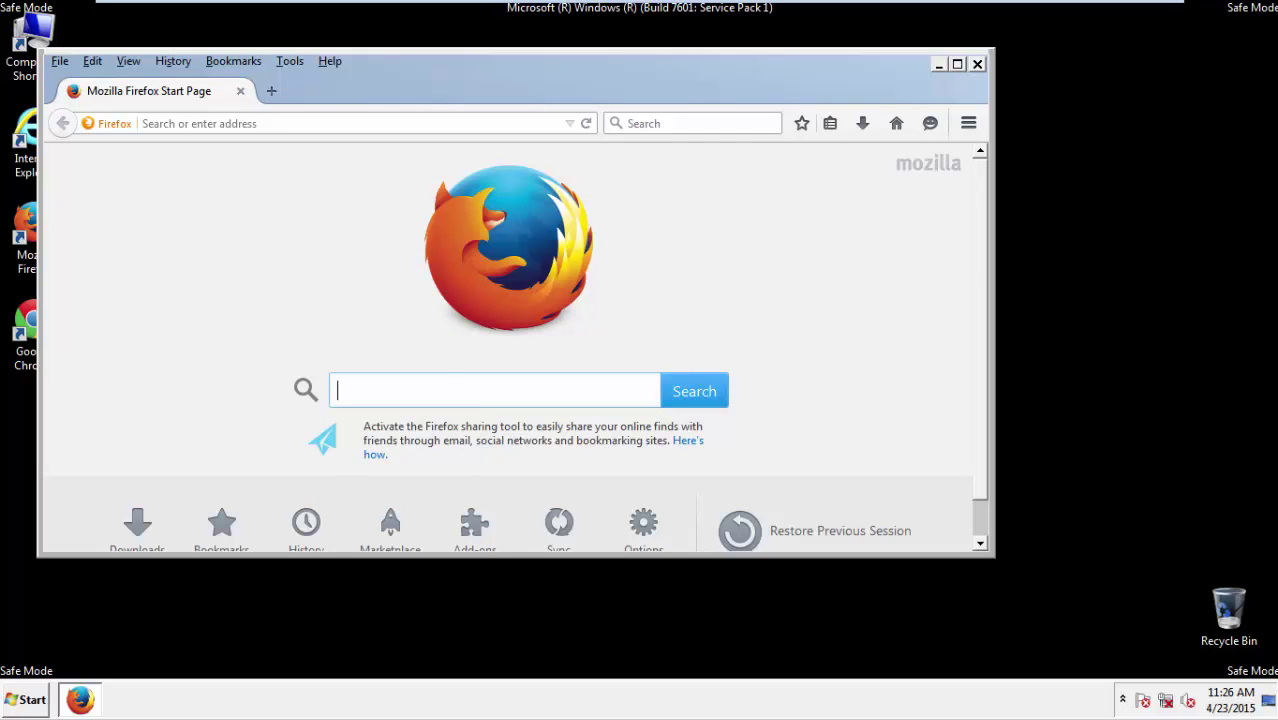
left_click(330, 62)
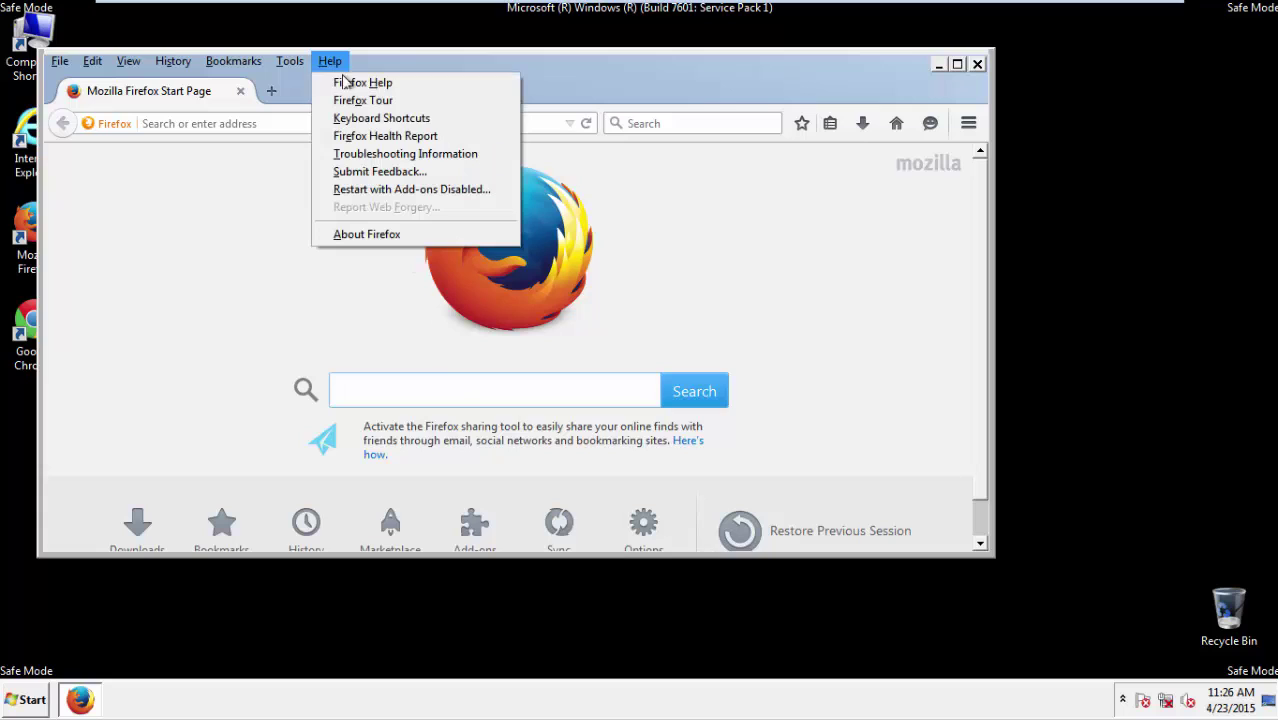
left_click(371, 155)
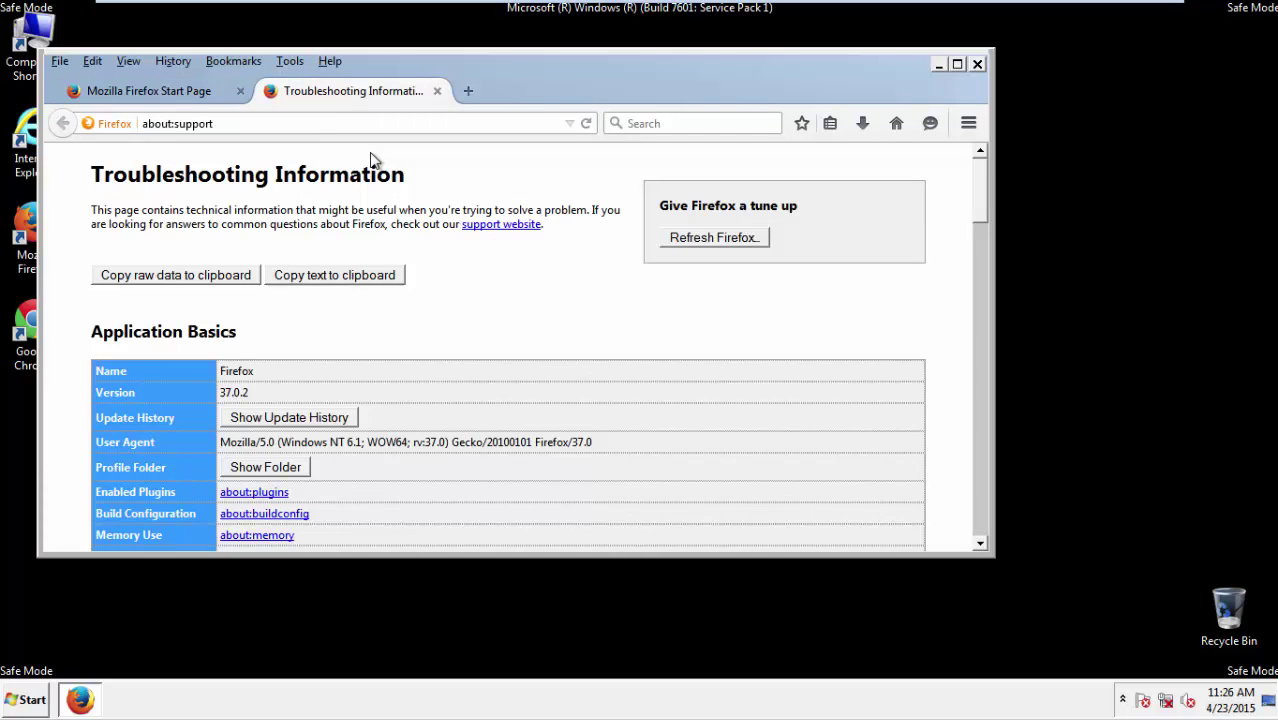
Step: Refresh Firefox to its default settings, decline the default-browser prompt, and close it
left_click(740, 240)
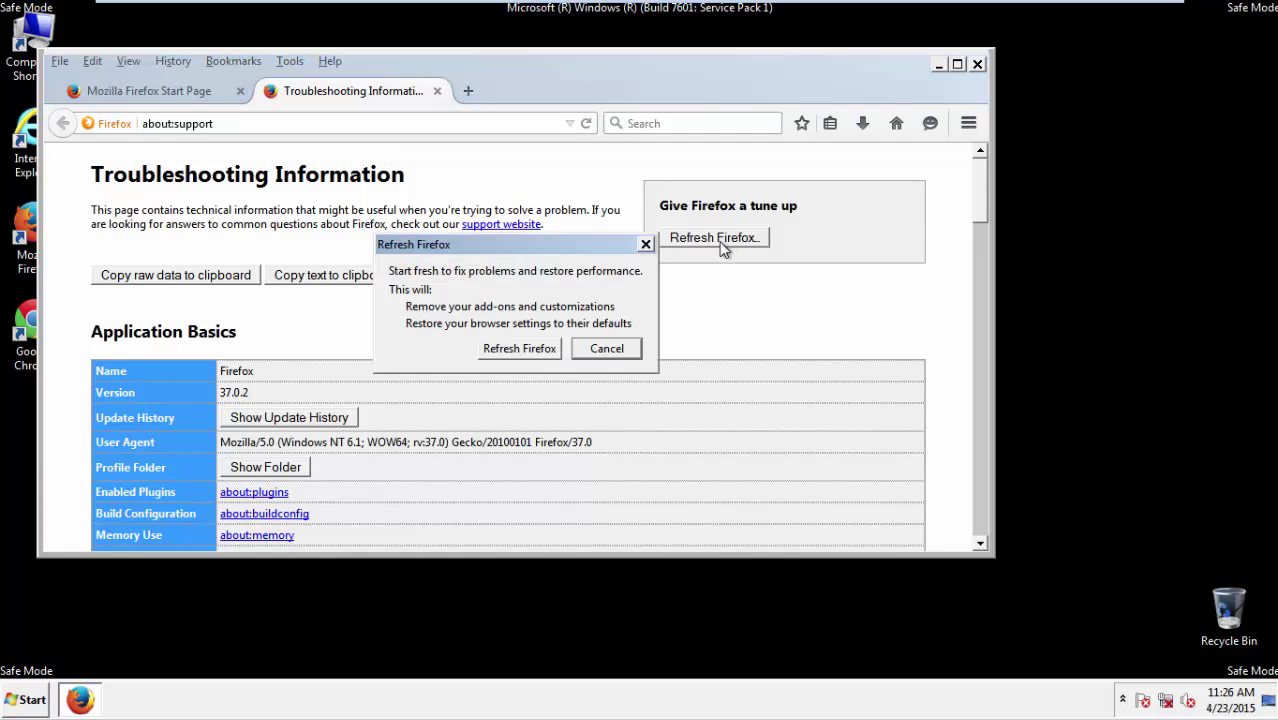
left_click(519, 348)
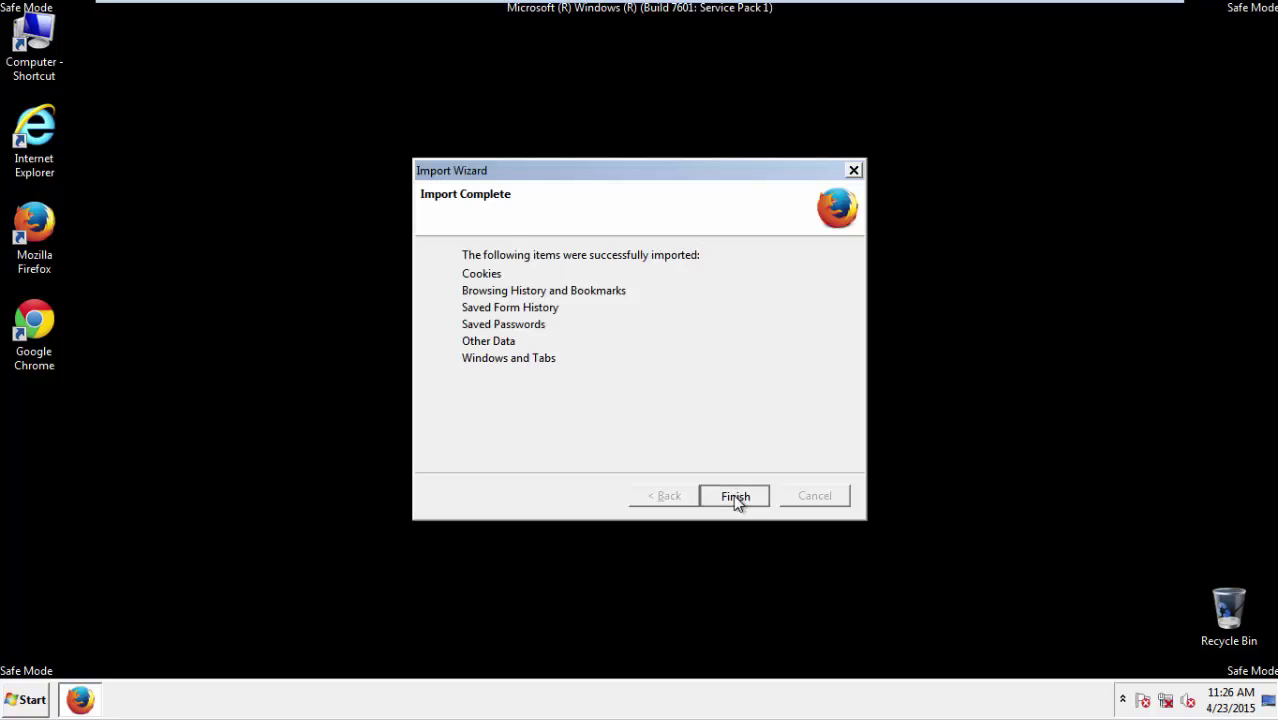
left_click(735, 497)
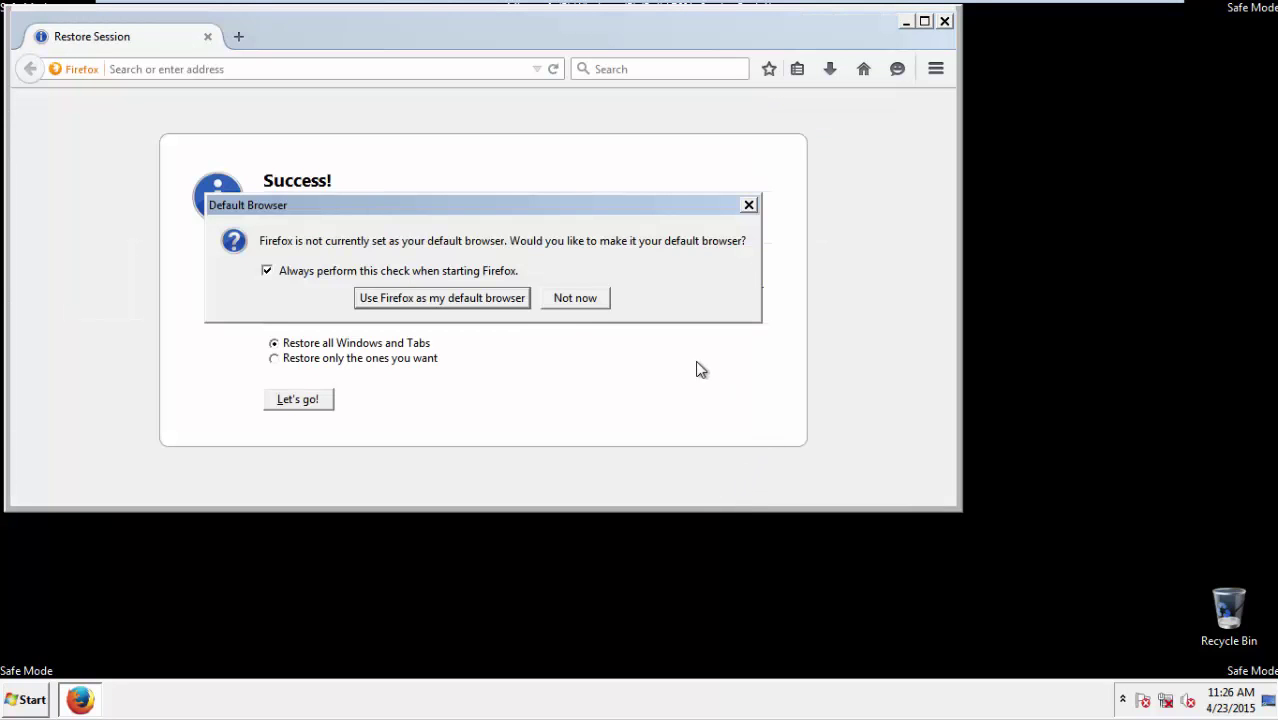
left_click(577, 298)
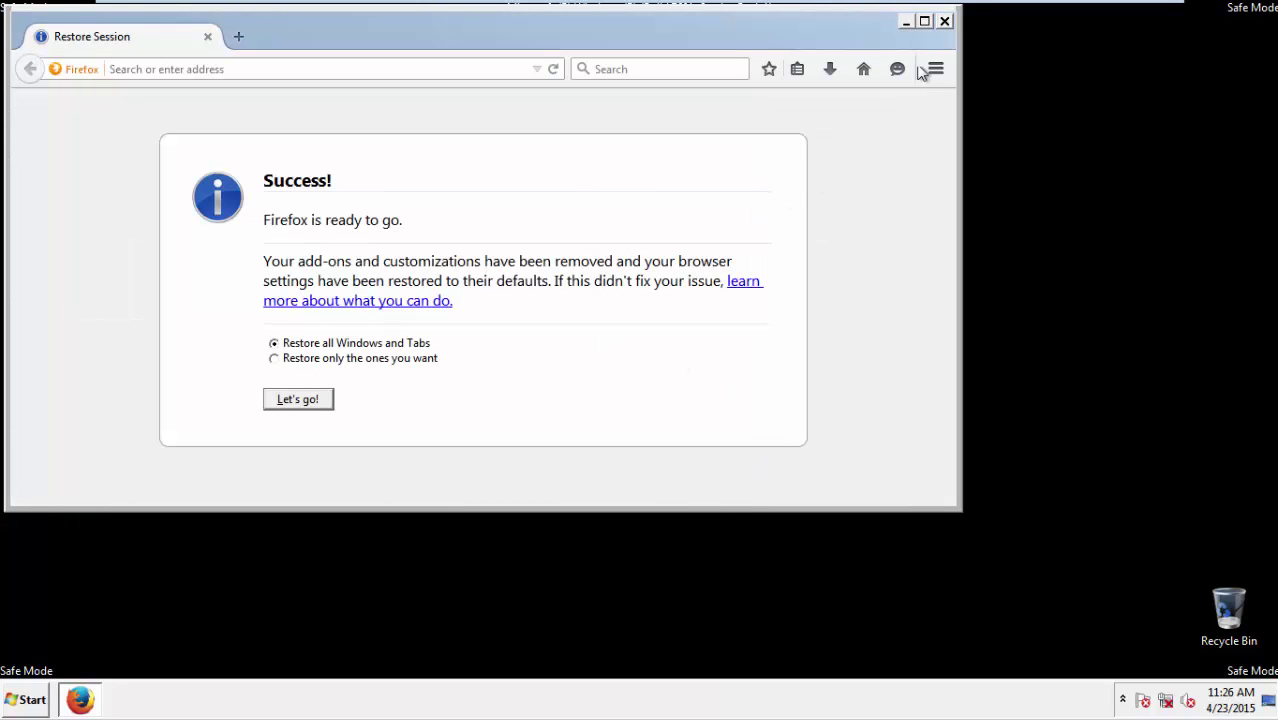
left_click(944, 21)
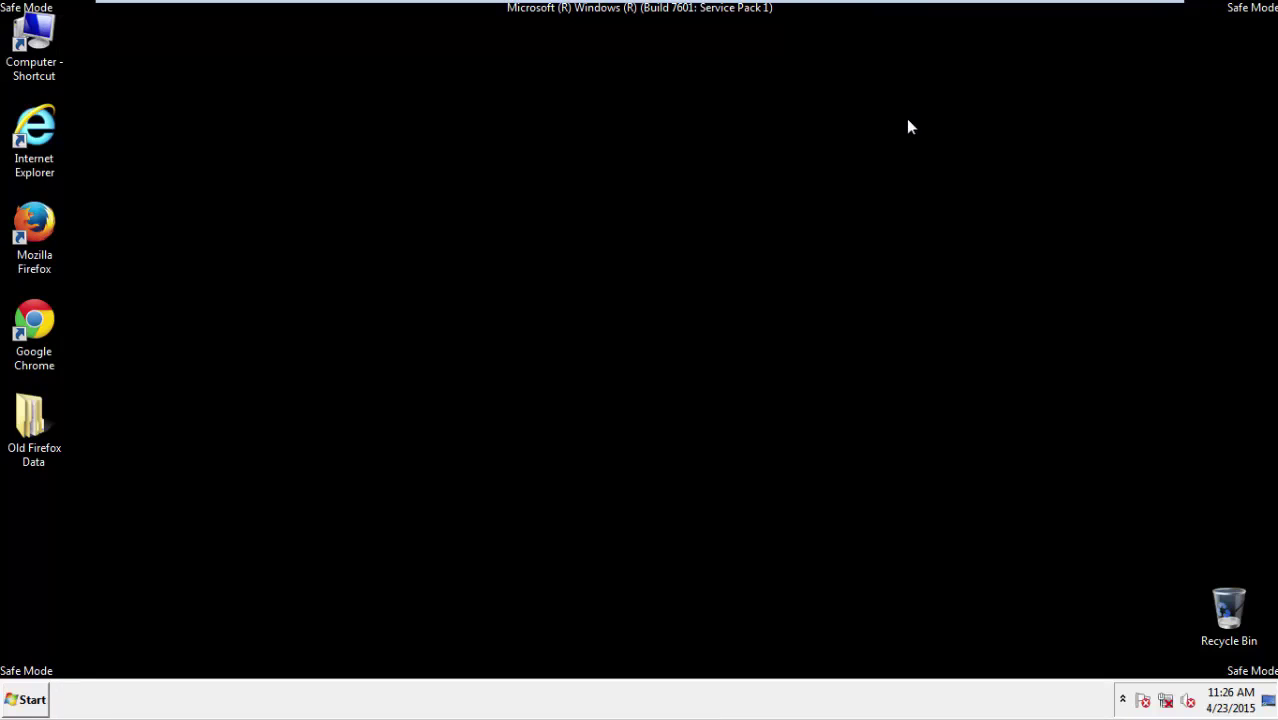
Step: Launch Chrome, dismiss the default-browser notice, and show the History page via Settings
double_click(32, 318)
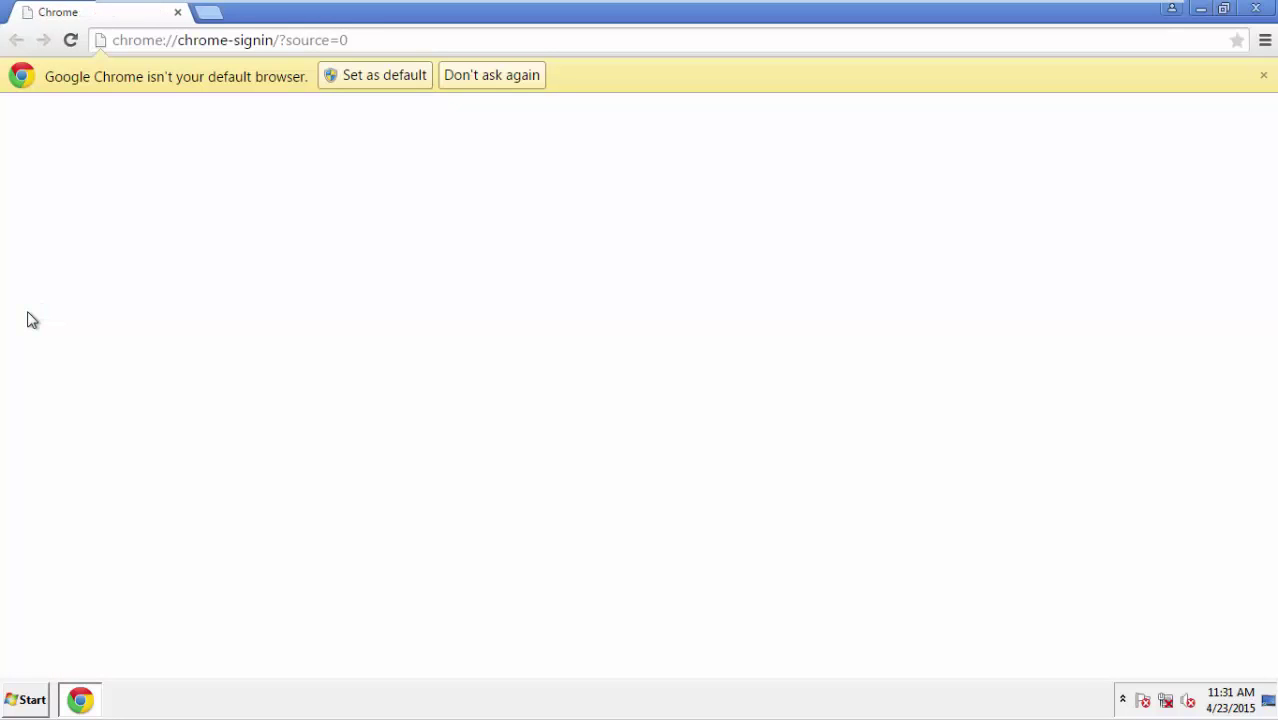
left_click(514, 77)
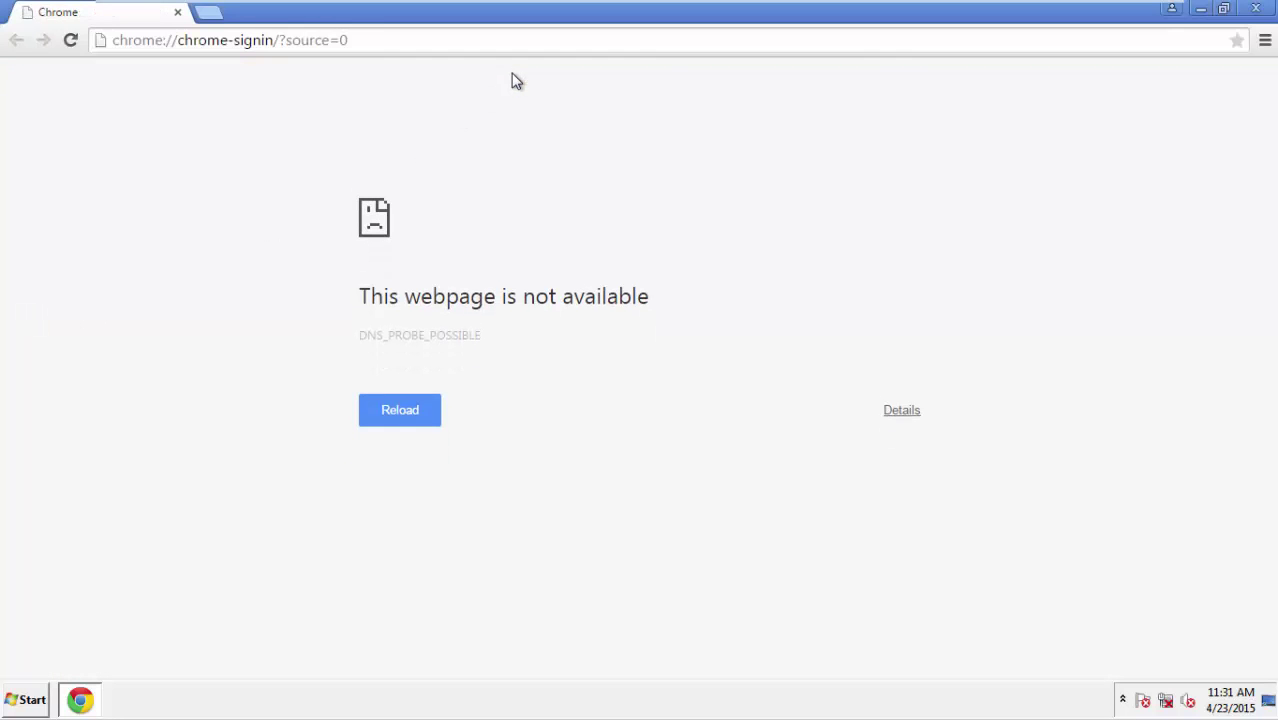
left_click(1265, 41)
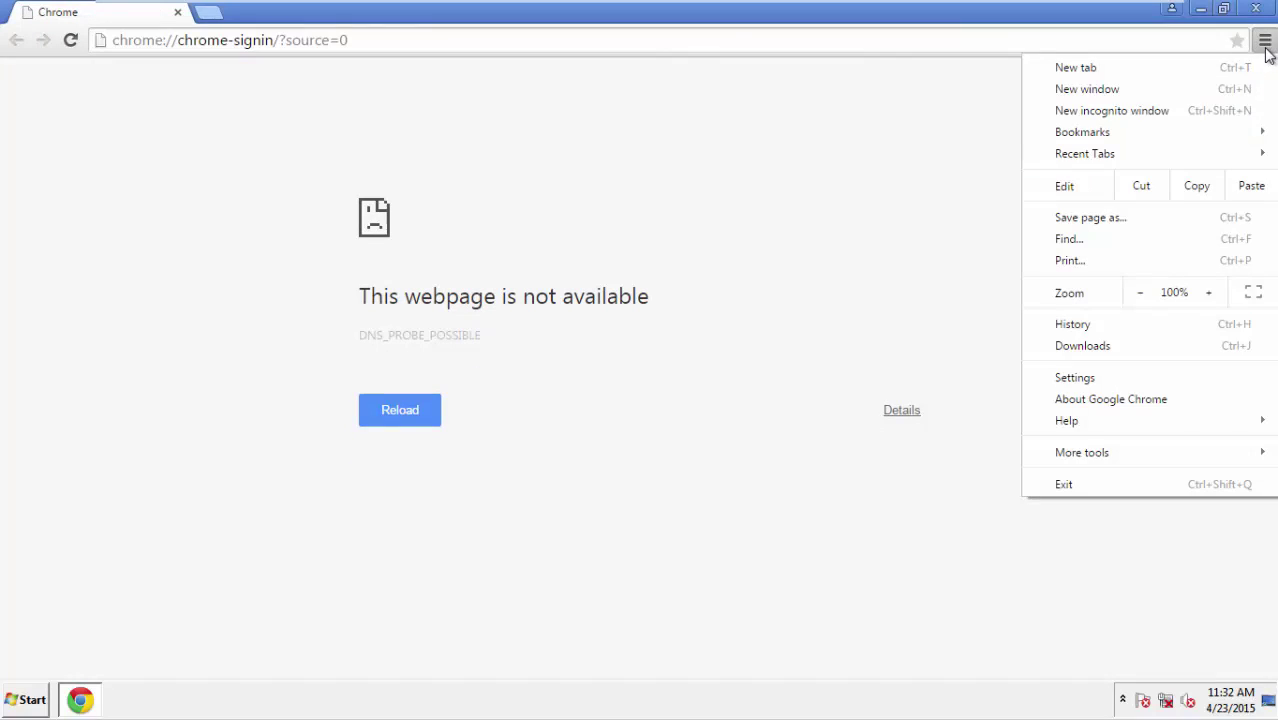
left_click(1080, 378)
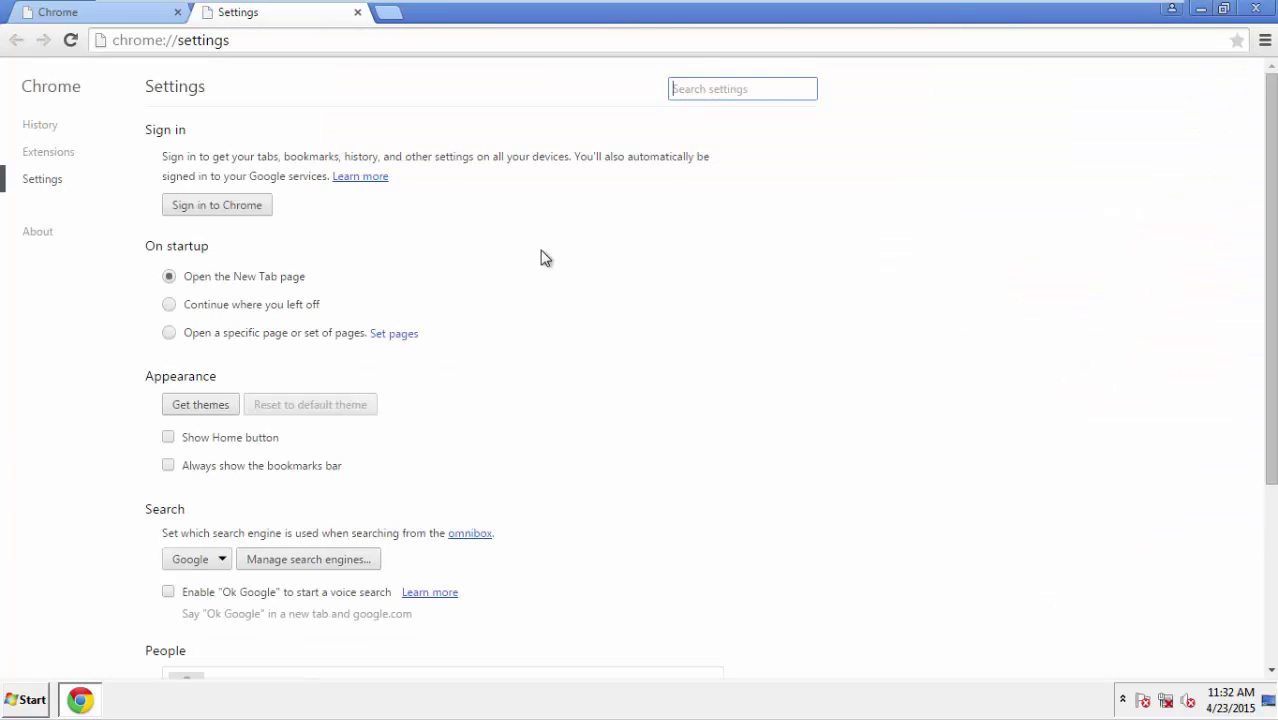
left_click(42, 126)
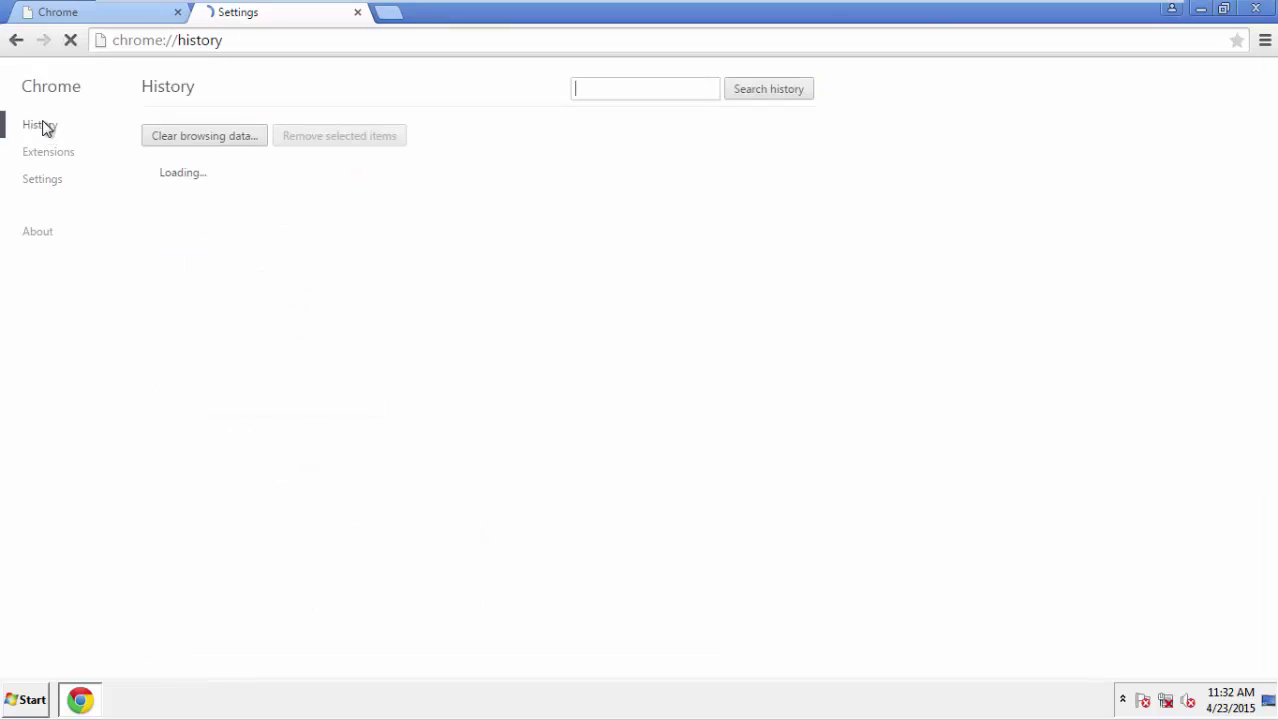
Step: Clear Chrome data from the beginning of time, adding autofill, hosted app data and content licenses
left_click(192, 137)
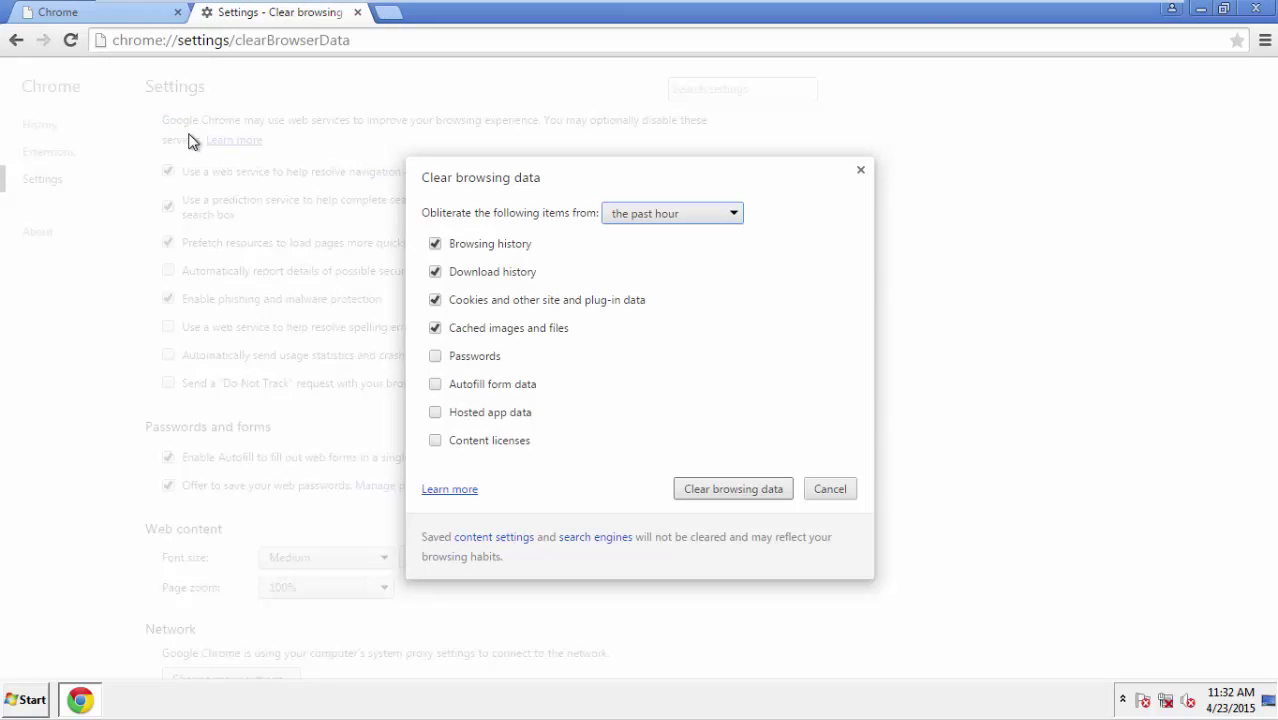
left_click(643, 216)
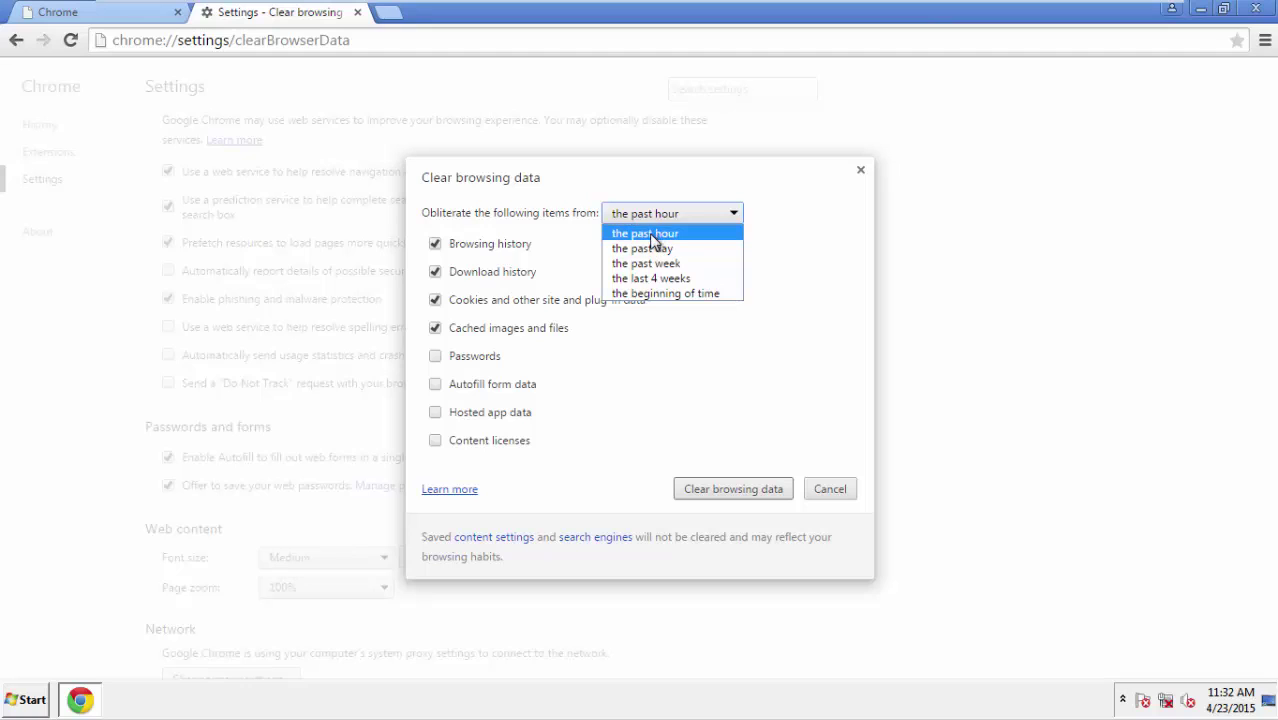
left_click(640, 296)
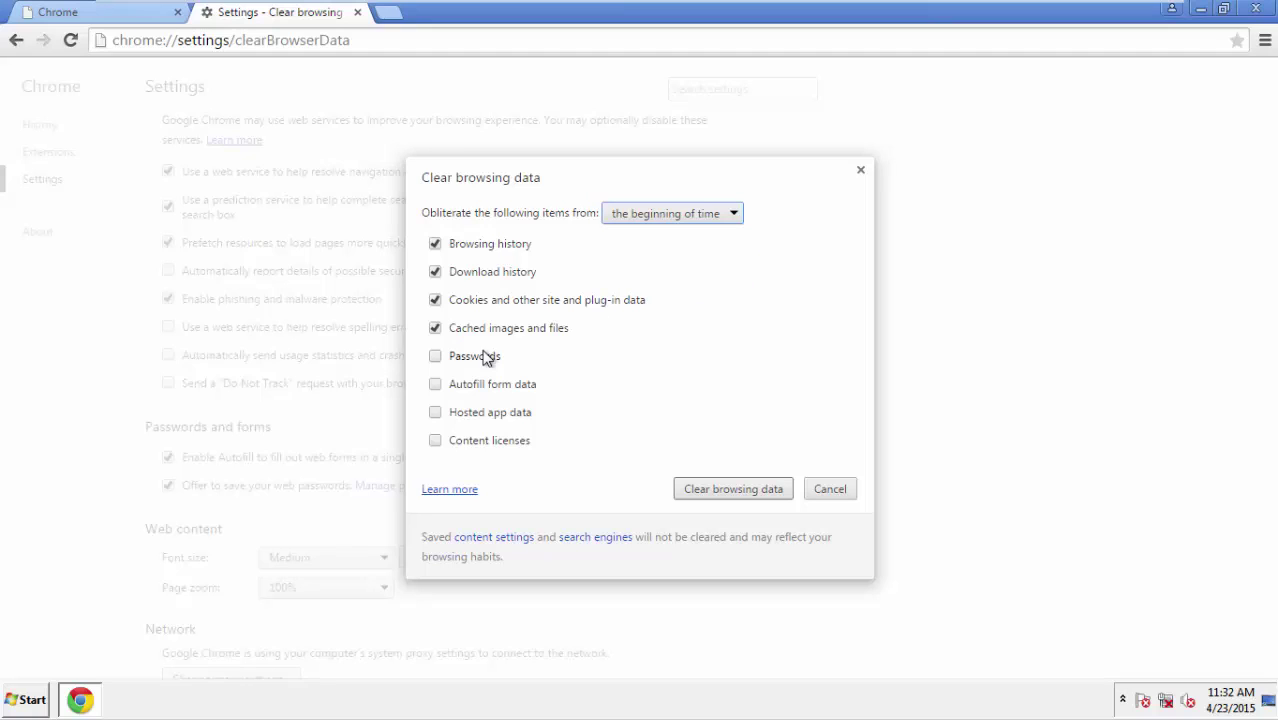
left_click(441, 389)
left_click(435, 412)
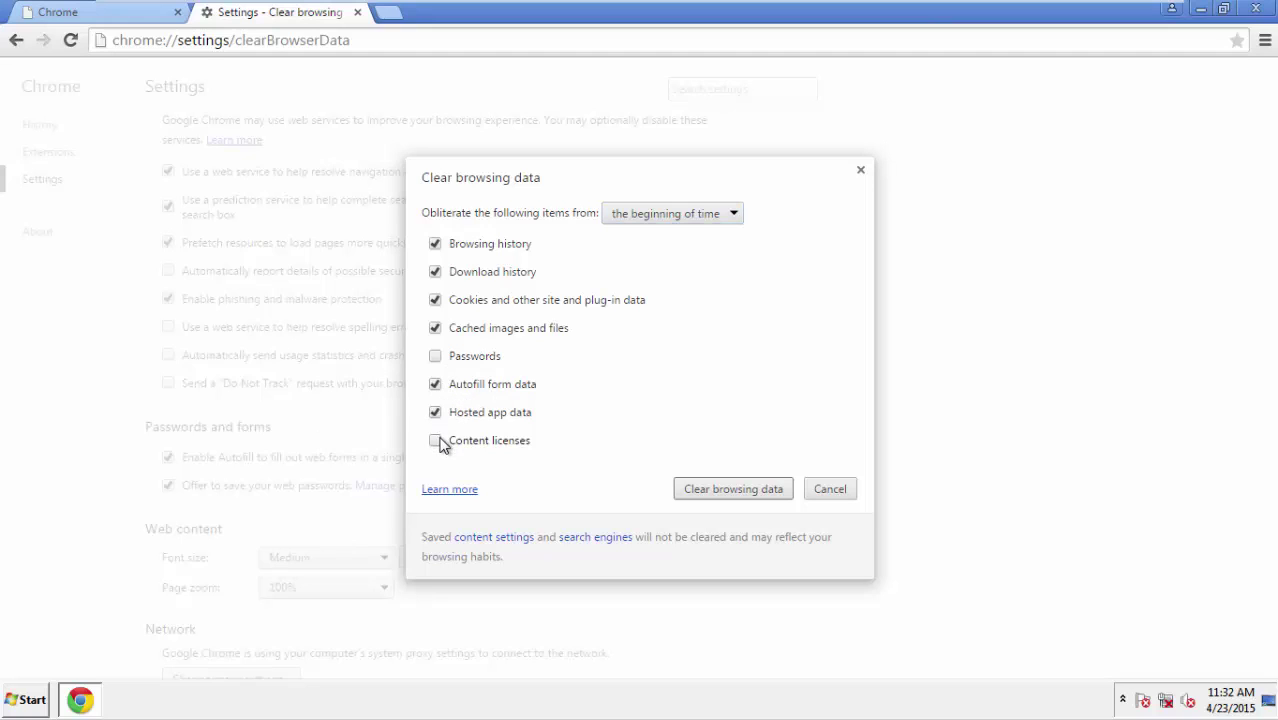
left_click(435, 440)
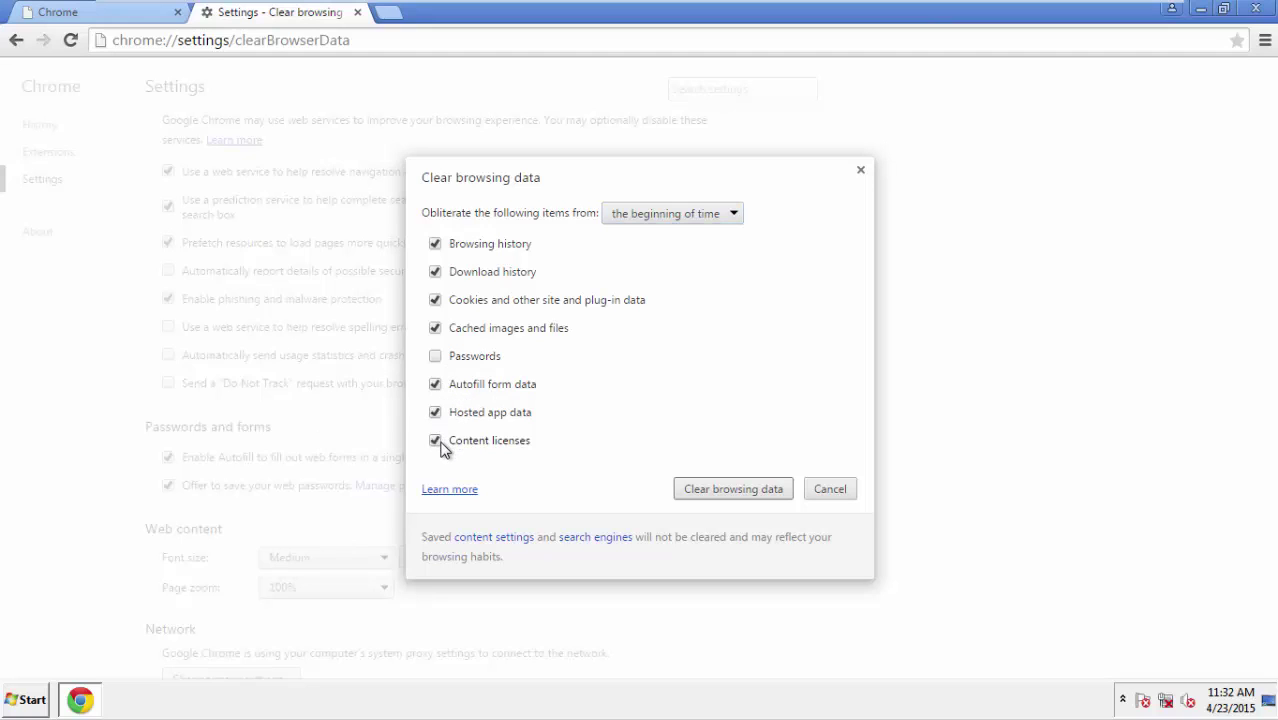
left_click(716, 492)
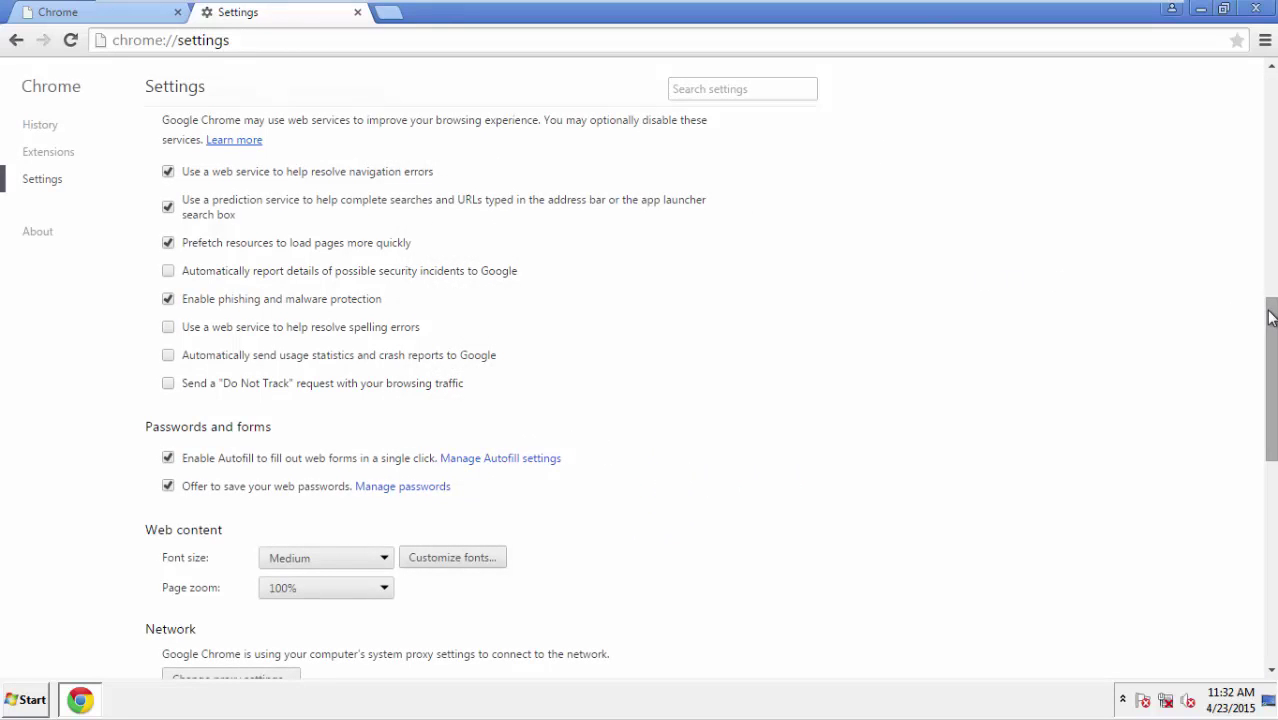
Step: Reset Chrome's settings to their defaults and close the browser
left_click_drag(1270, 317, 1270, 550)
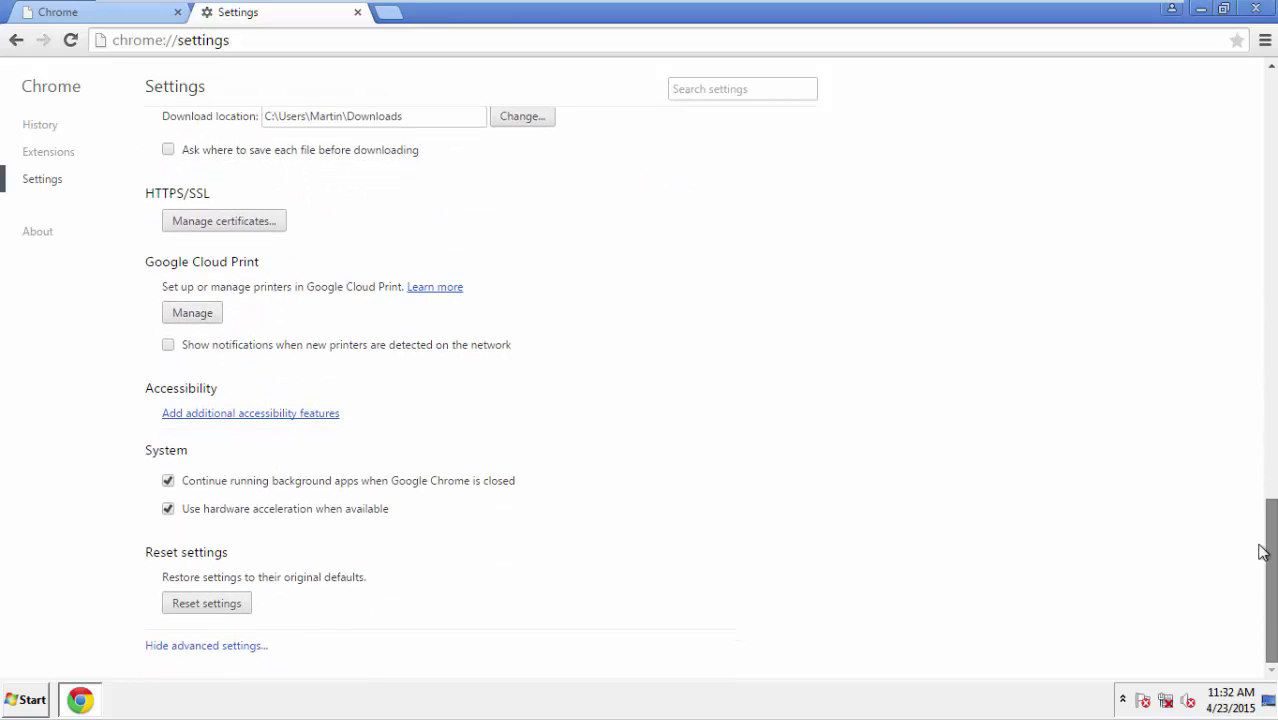
left_click(241, 606)
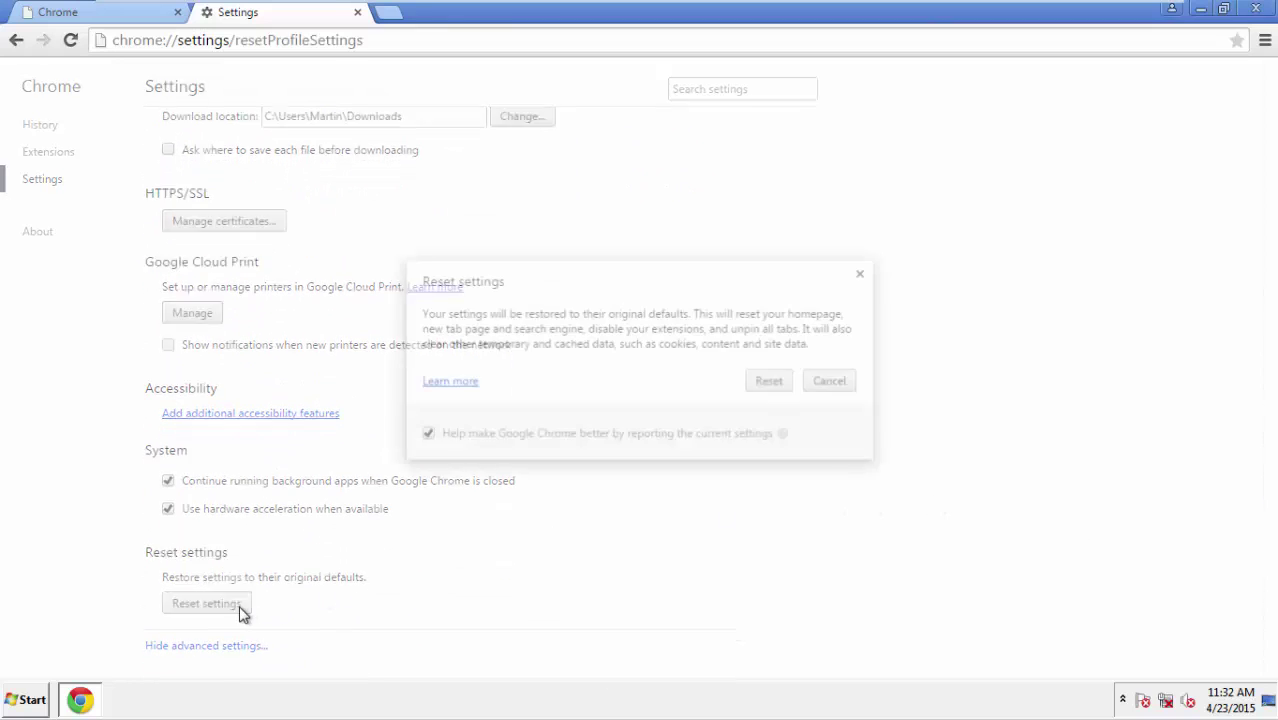
left_click(771, 386)
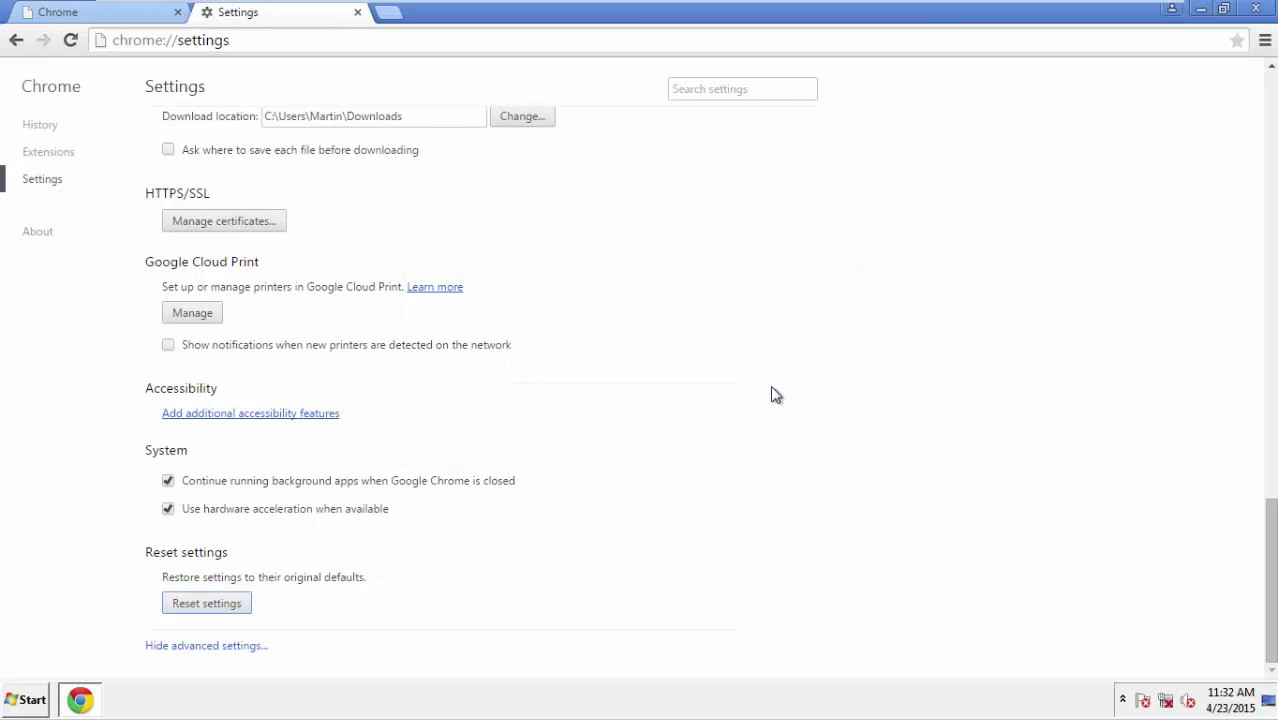
left_click(1246, 8)
left_click(689, 324)
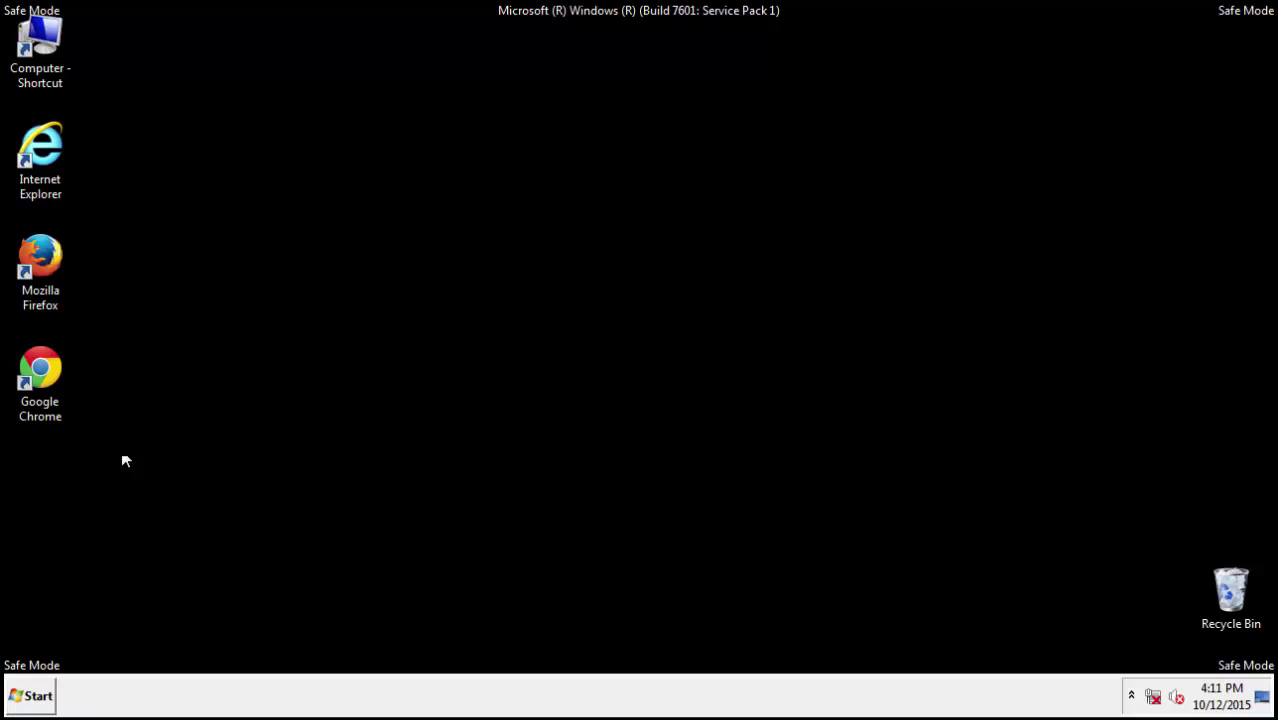
Step: Remove the EasyCalendar add-on, restart Firefox, then close it along with both tabs
left_click(37, 258)
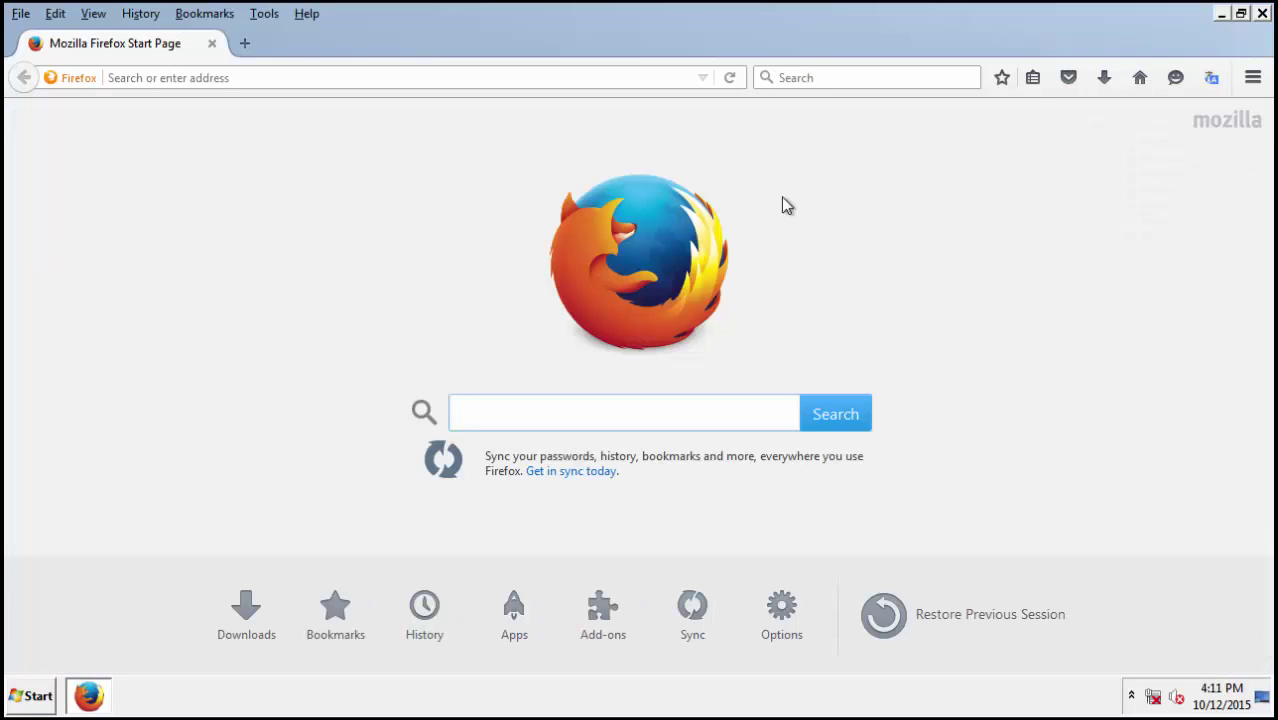
left_click(1252, 77)
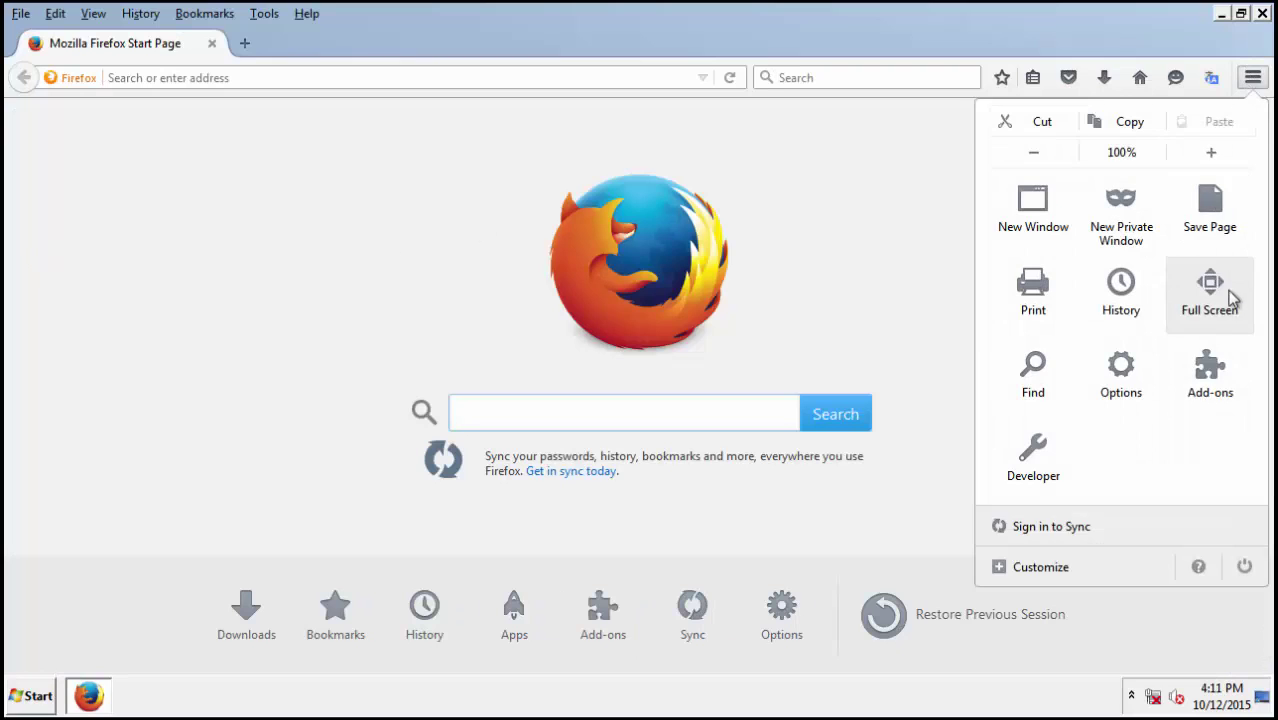
left_click(1210, 368)
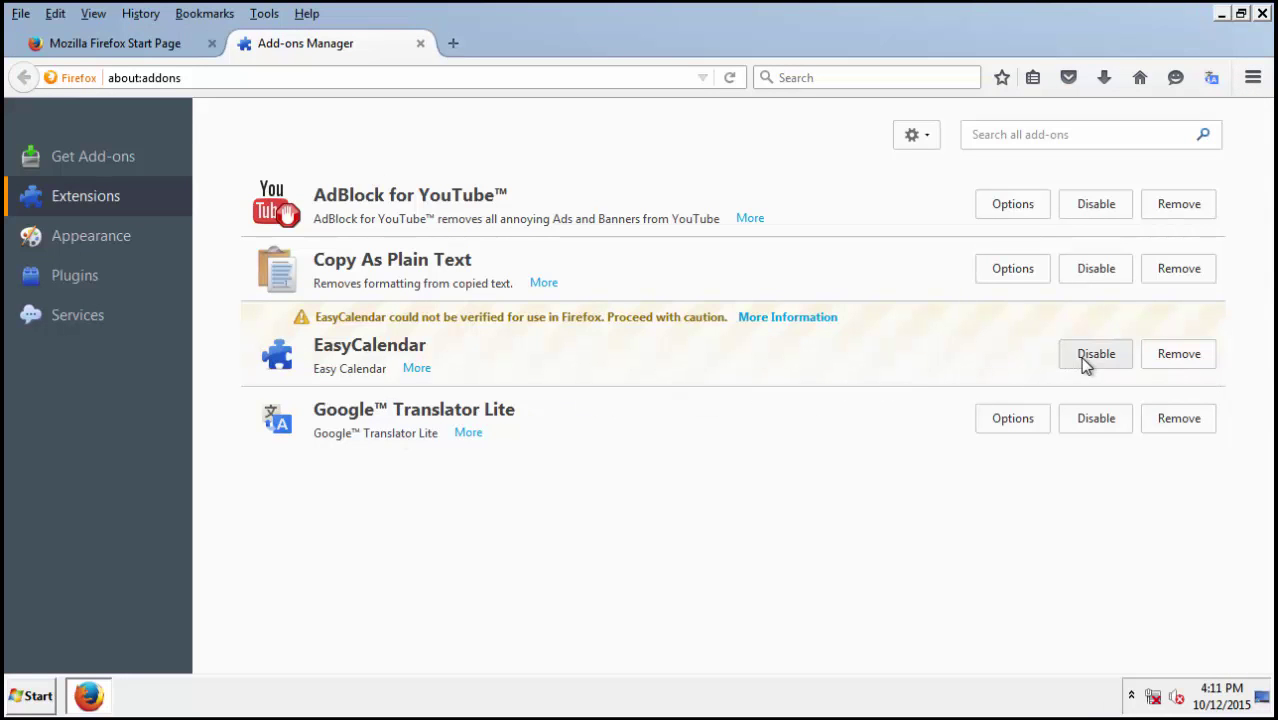
left_click(1178, 354)
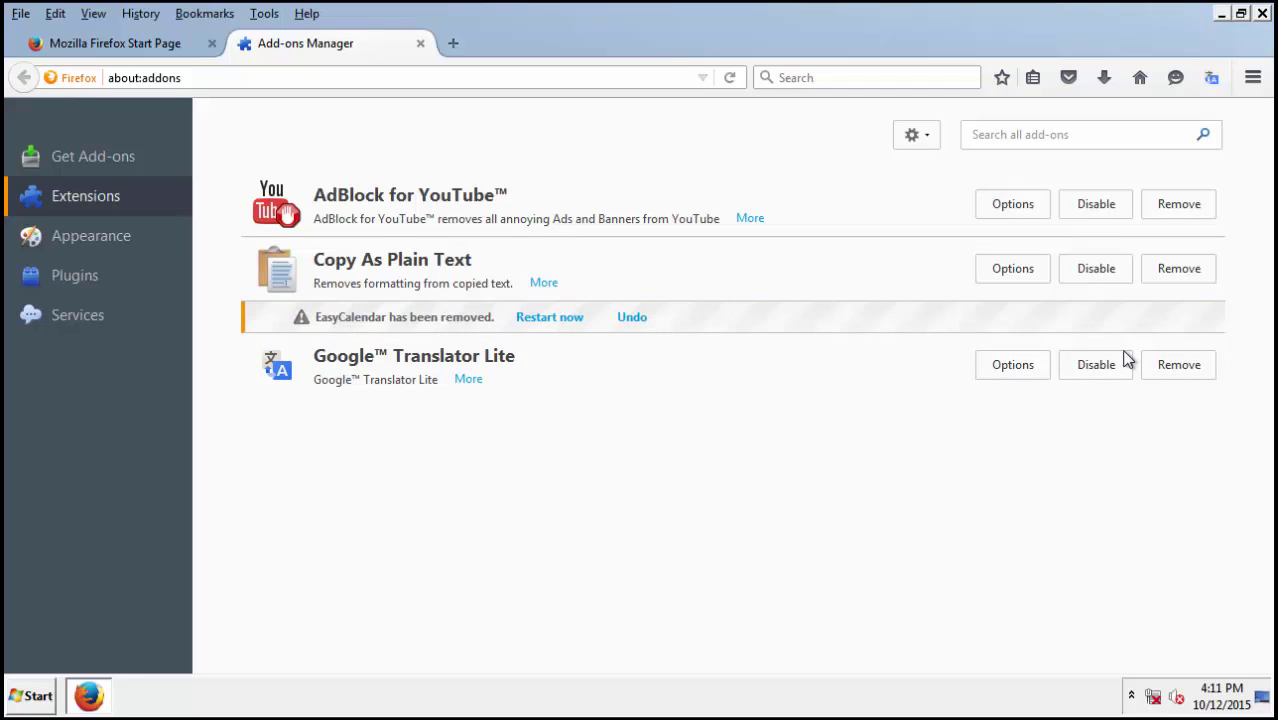
left_click(557, 318)
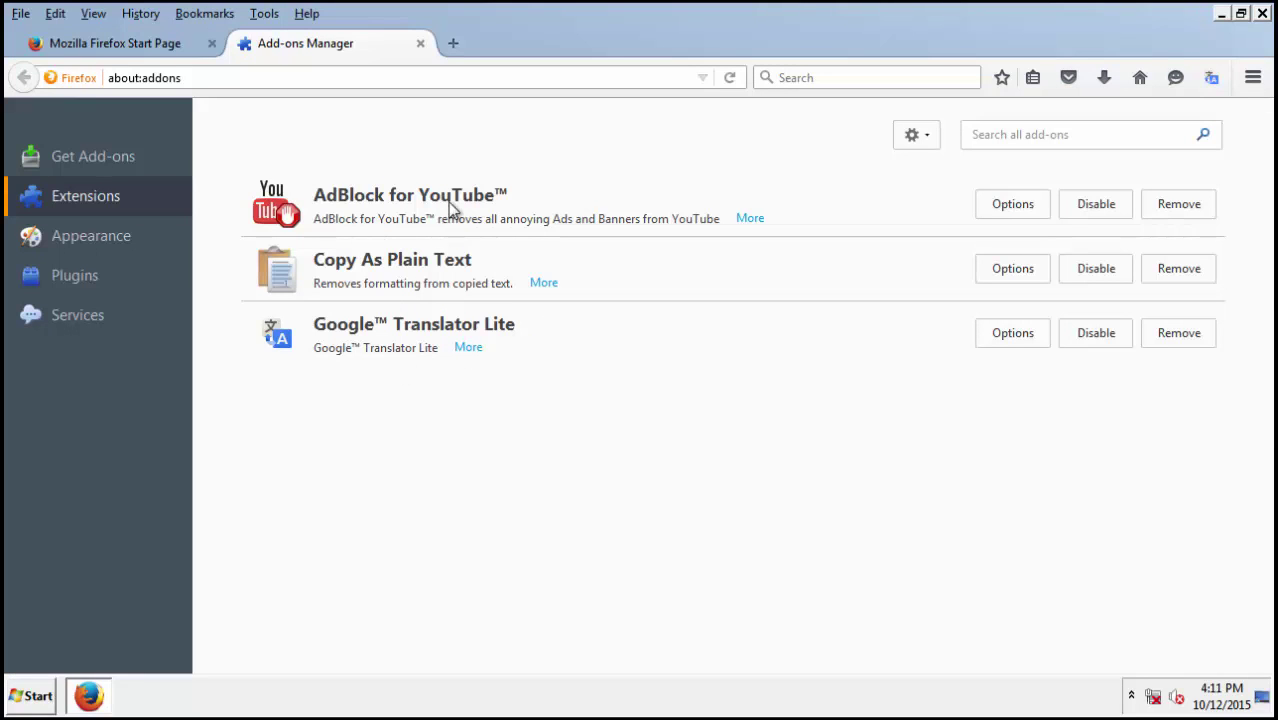
left_click(1264, 15)
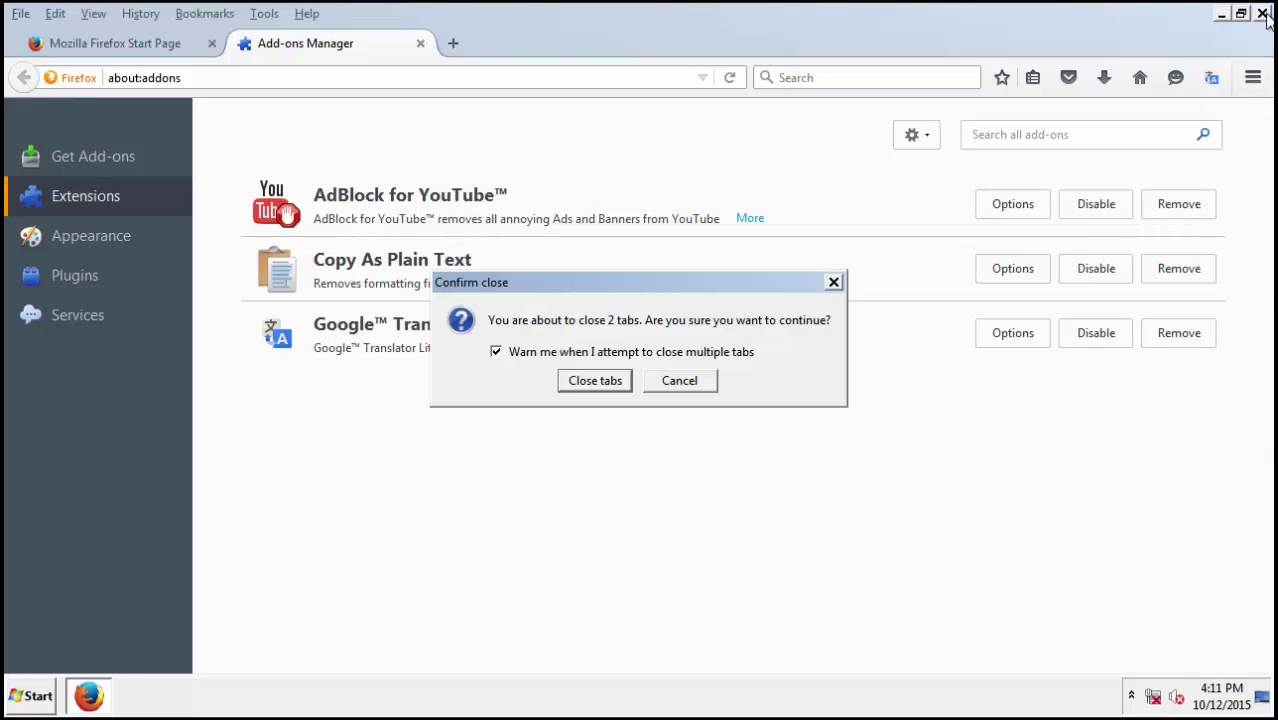
left_click(598, 384)
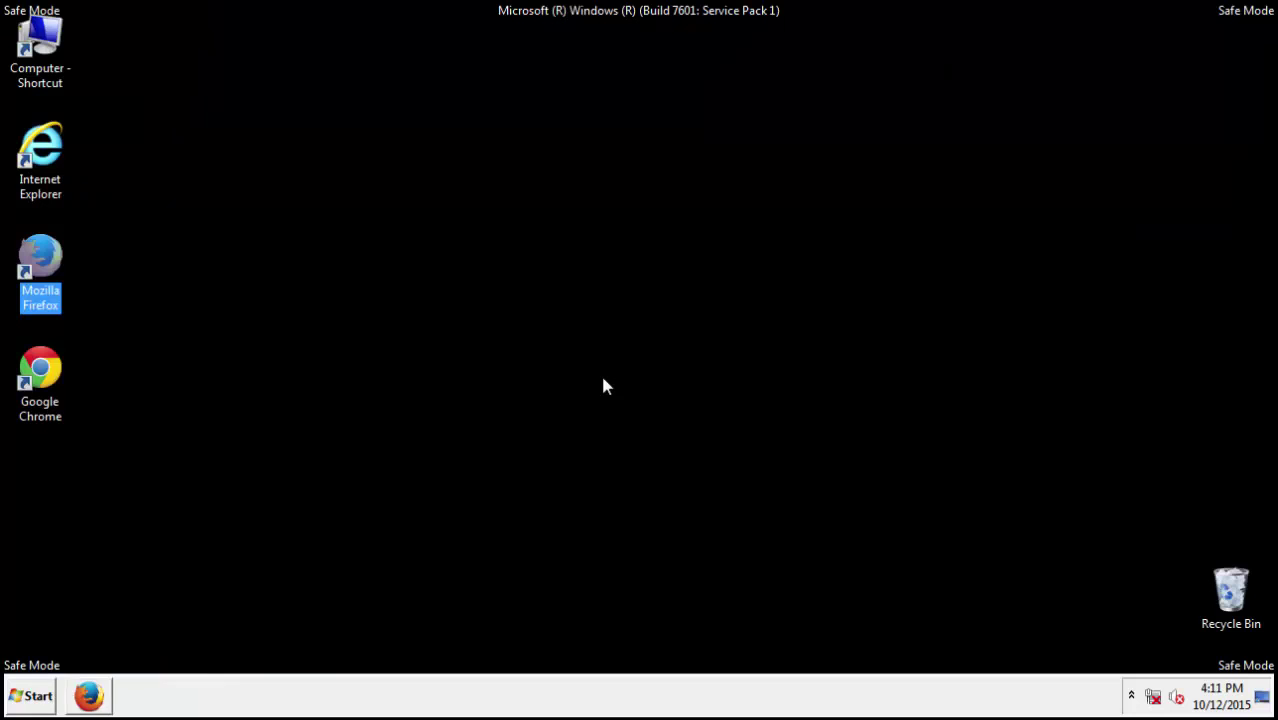
Step: Delete the Easy Calendar extension from Chrome's Extensions page and close Chrome
double_click(40, 370)
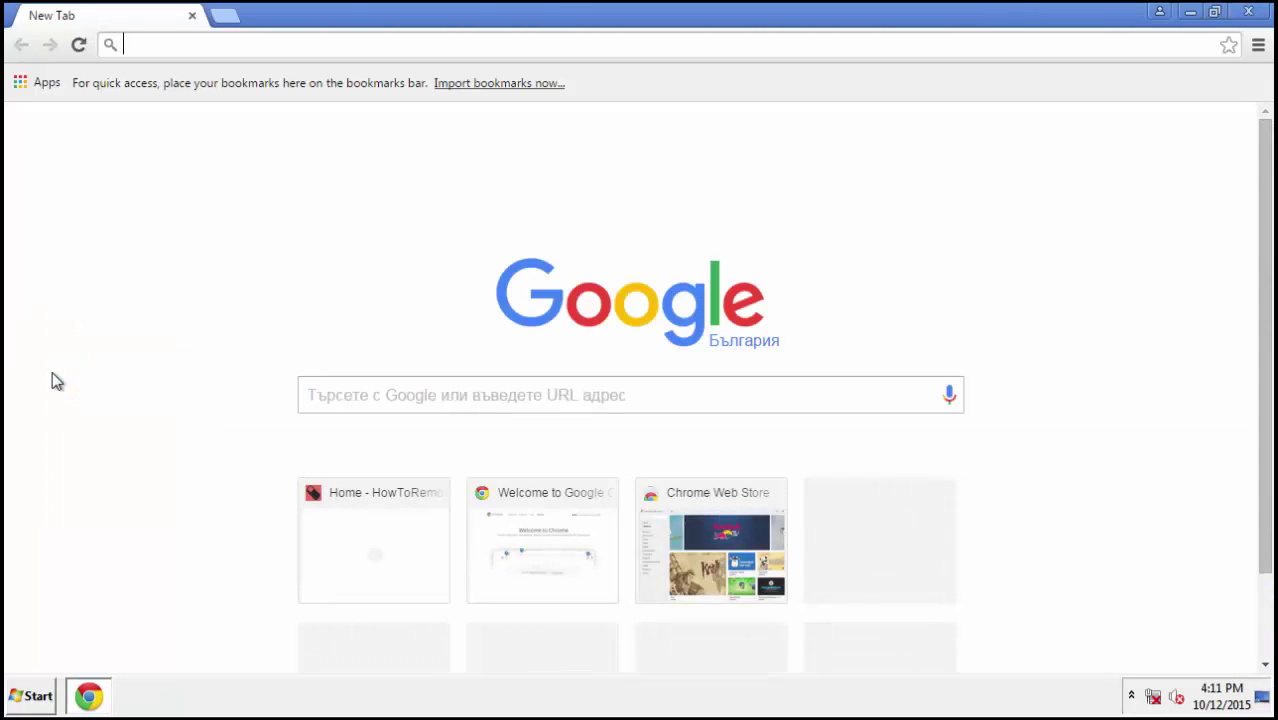
left_click(1260, 46)
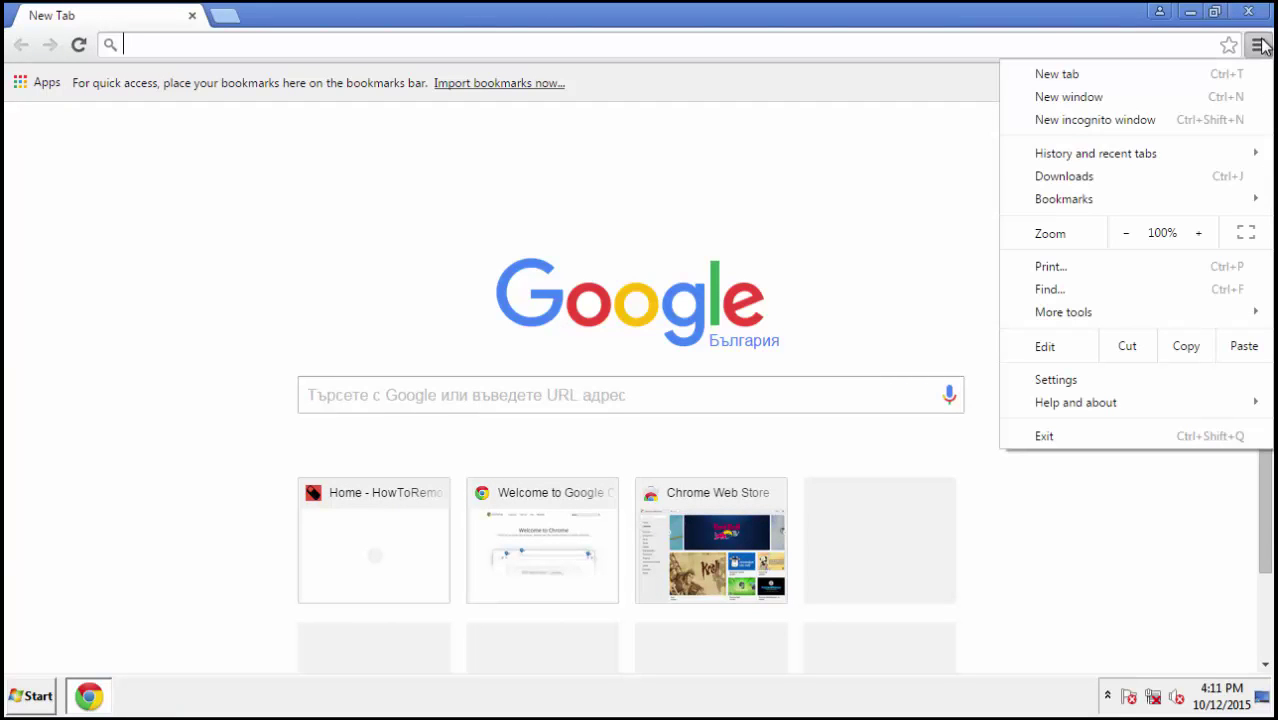
left_click(1069, 379)
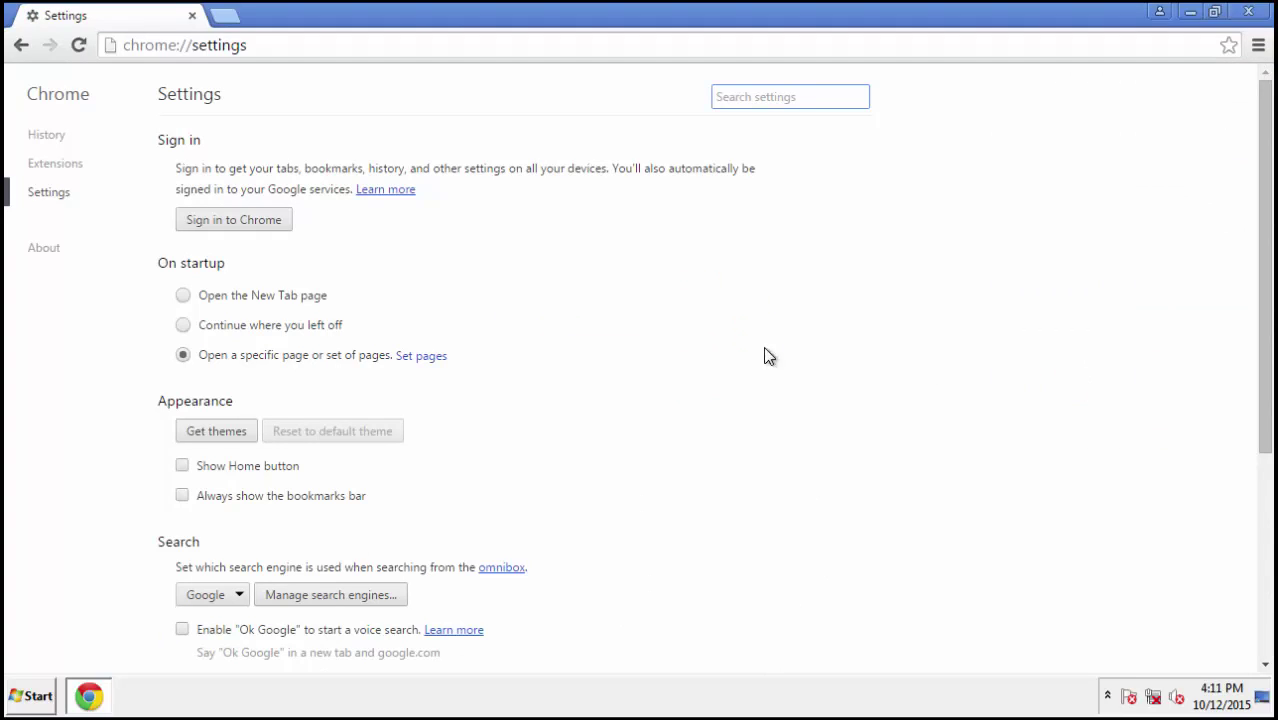
left_click(55, 164)
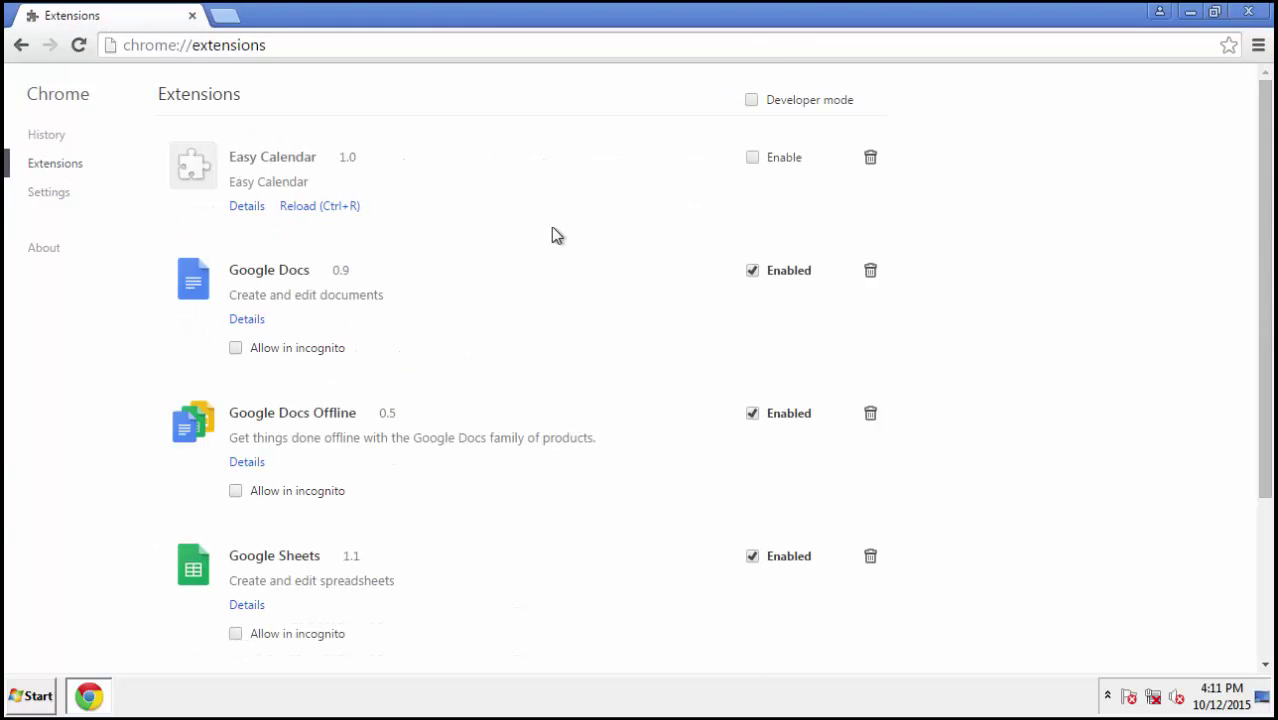
left_click(870, 160)
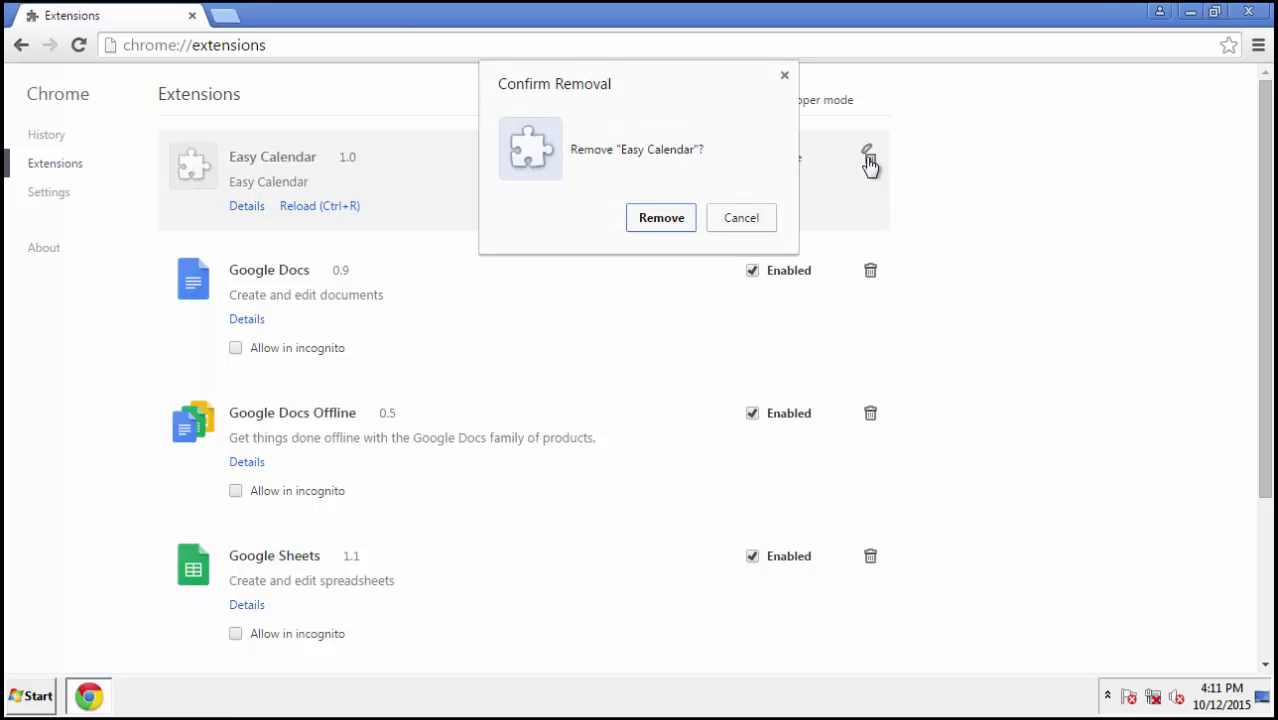
left_click(686, 217)
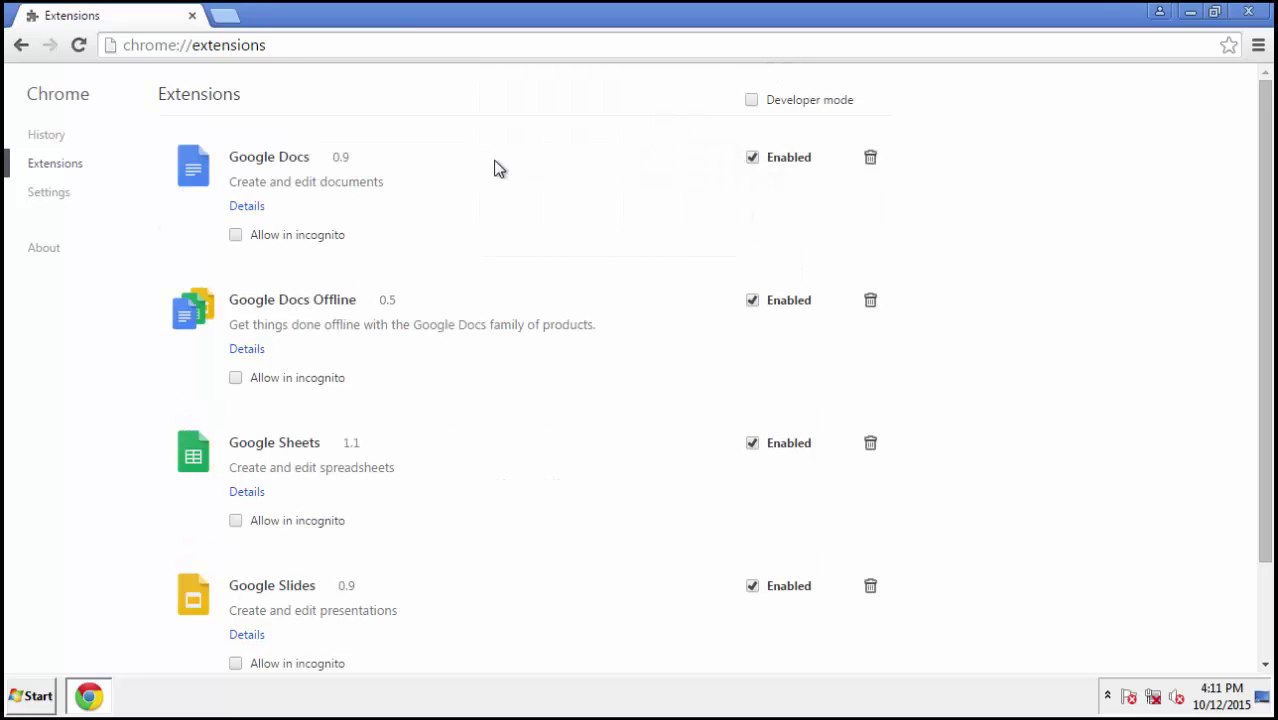
left_click(1248, 12)
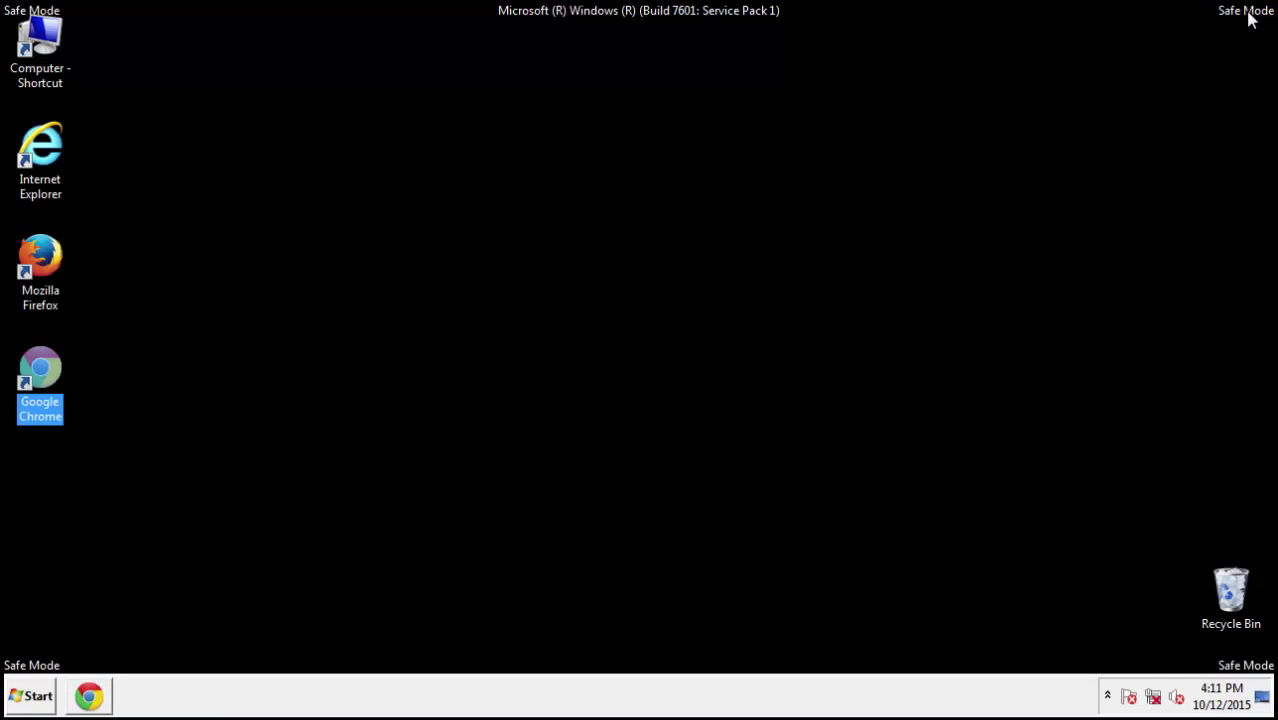
Step: Restart Windows from the Start menu's Shut down options, ending the Safe Mode session
left_click(30, 696)
mouse_move(345, 652)
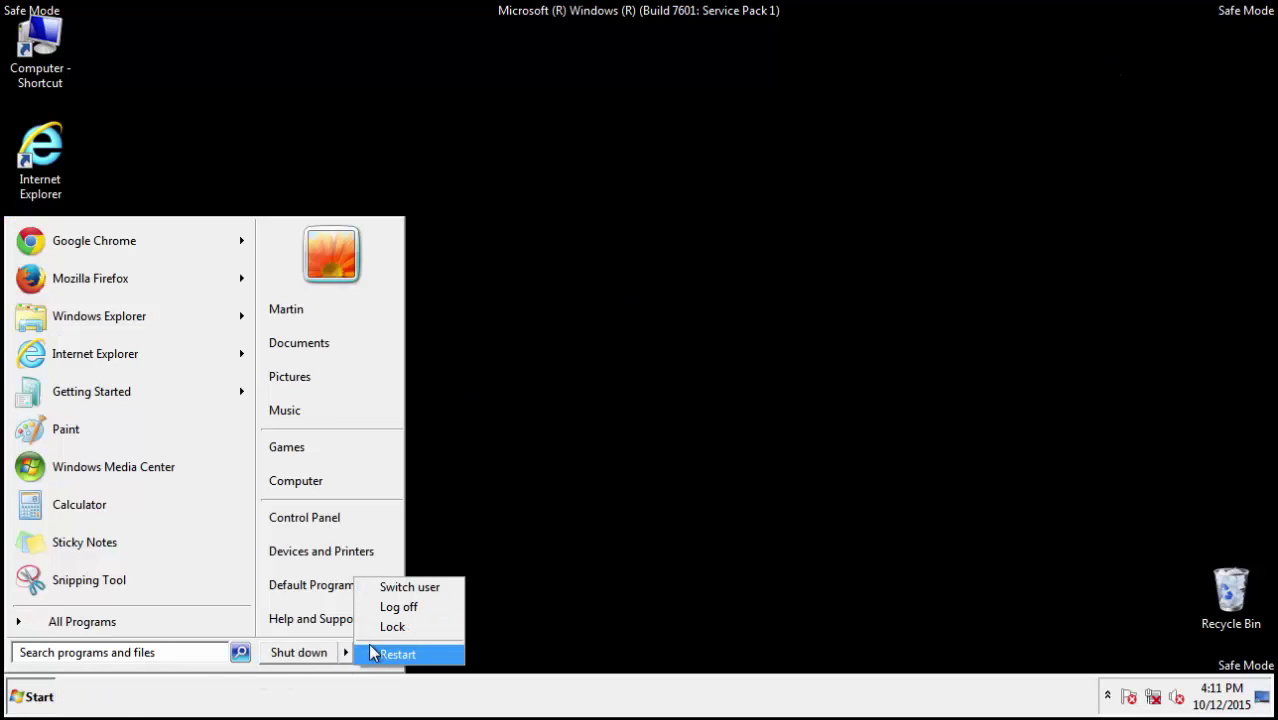
left_click(390, 654)
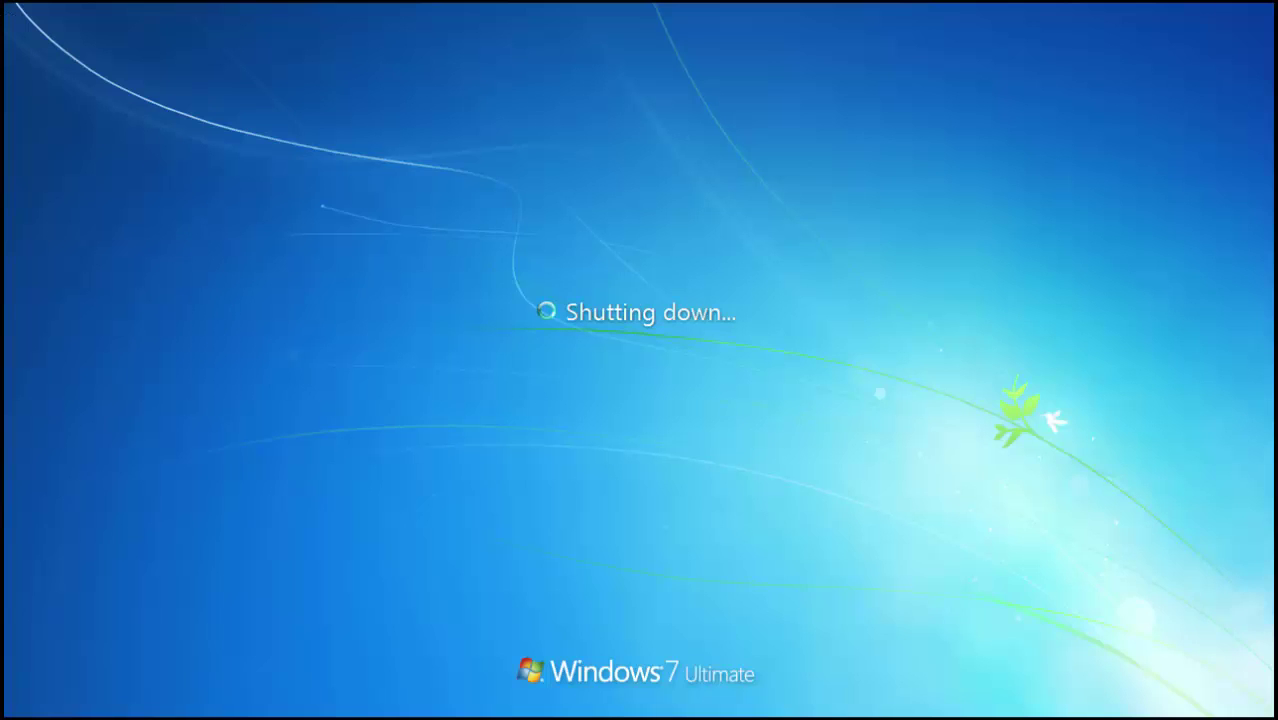